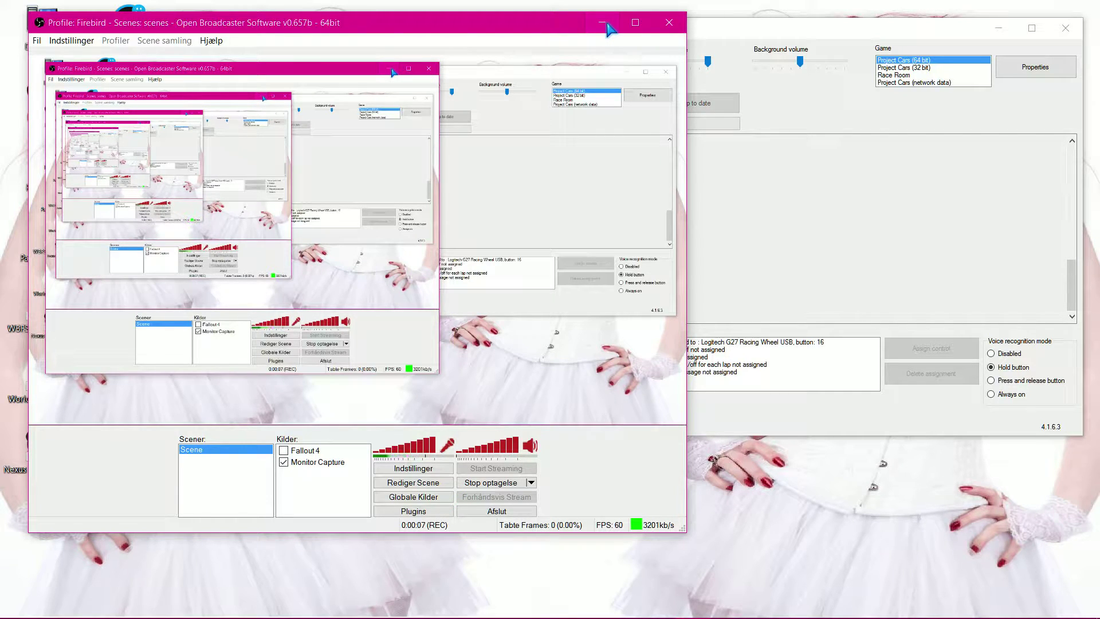
# Step: Minimise the OBS recording window so Crew Chief V4 shows on the desktop
pyautogui.click(606, 26)
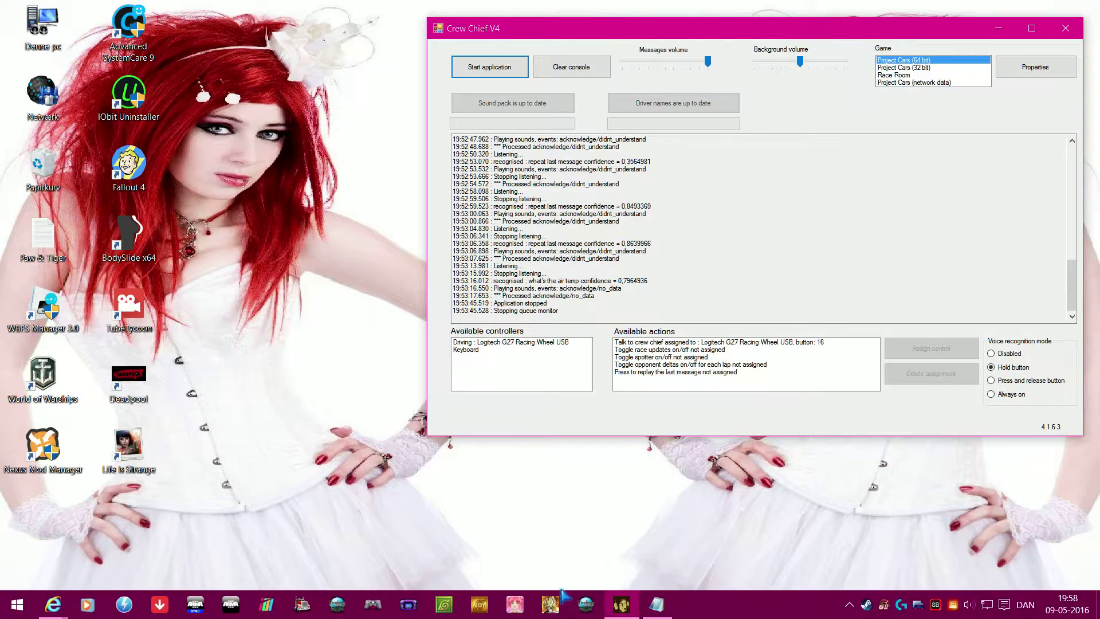
# Step: Pin the OBS icon in the tray, centre Crew Chief V4, and bring the voice-command notes over it
pyautogui.click(848, 611)
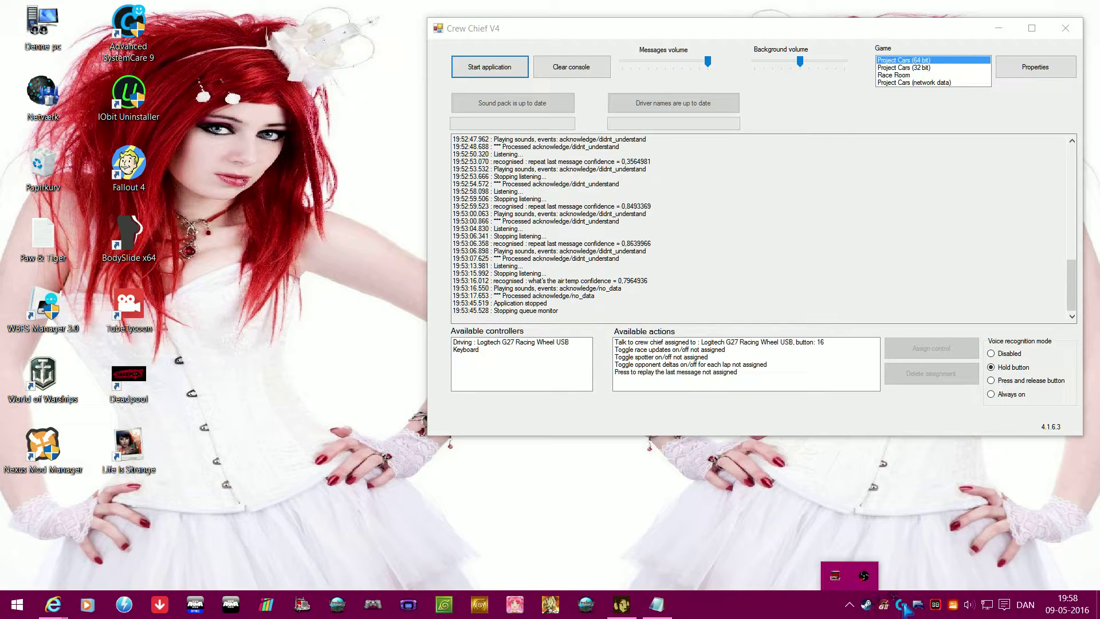
pyautogui.moveTo(906, 610)
pyautogui.mouseDown()
pyautogui.moveTo(854, 613)
pyautogui.moveTo(868, 608)
pyautogui.mouseUp()
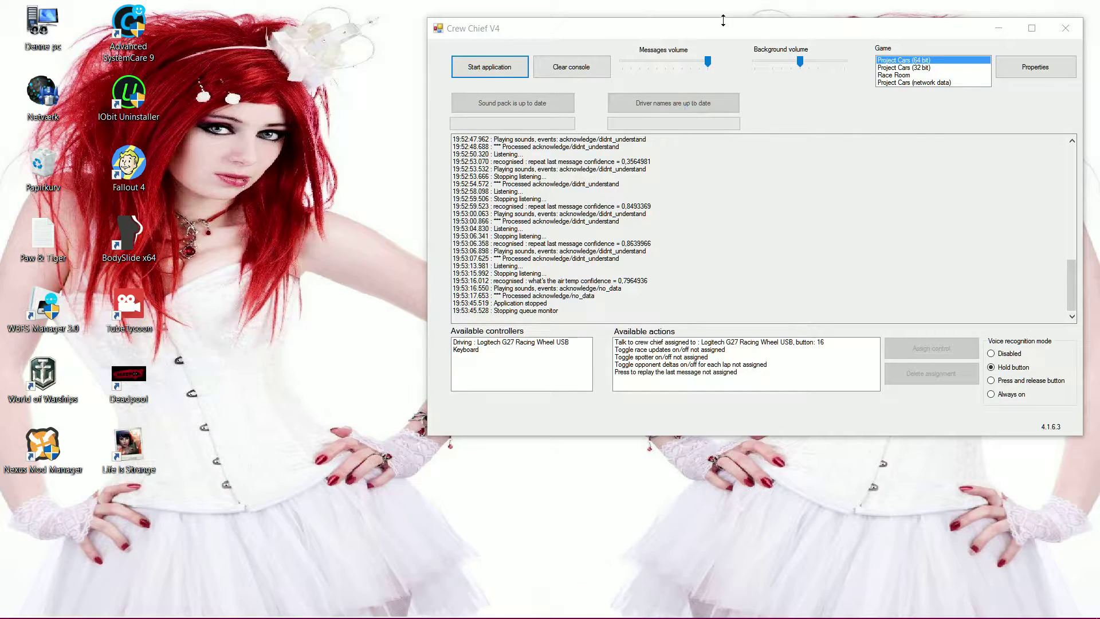
pyautogui.moveTo(714, 38)
pyautogui.mouseDown()
pyautogui.moveTo(527, 86)
pyautogui.moveTo(535, 99)
pyautogui.mouseUp()
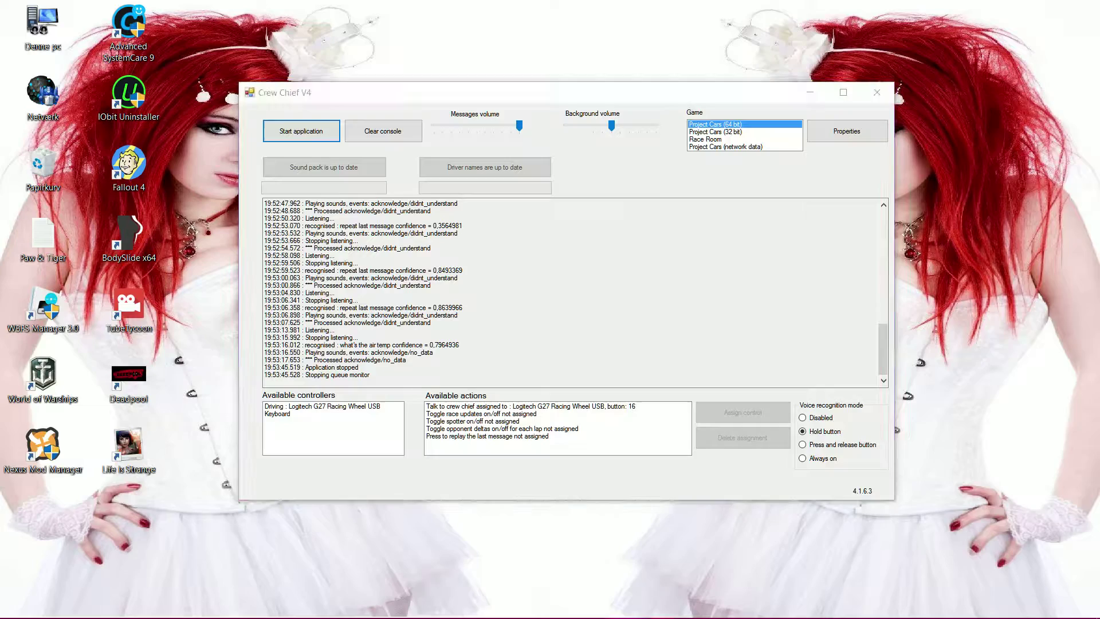
pyautogui.moveTo(1099, 149)
pyautogui.mouseDown()
pyautogui.moveTo(1019, 151)
pyautogui.moveTo(557, 87)
pyautogui.mouseUp()
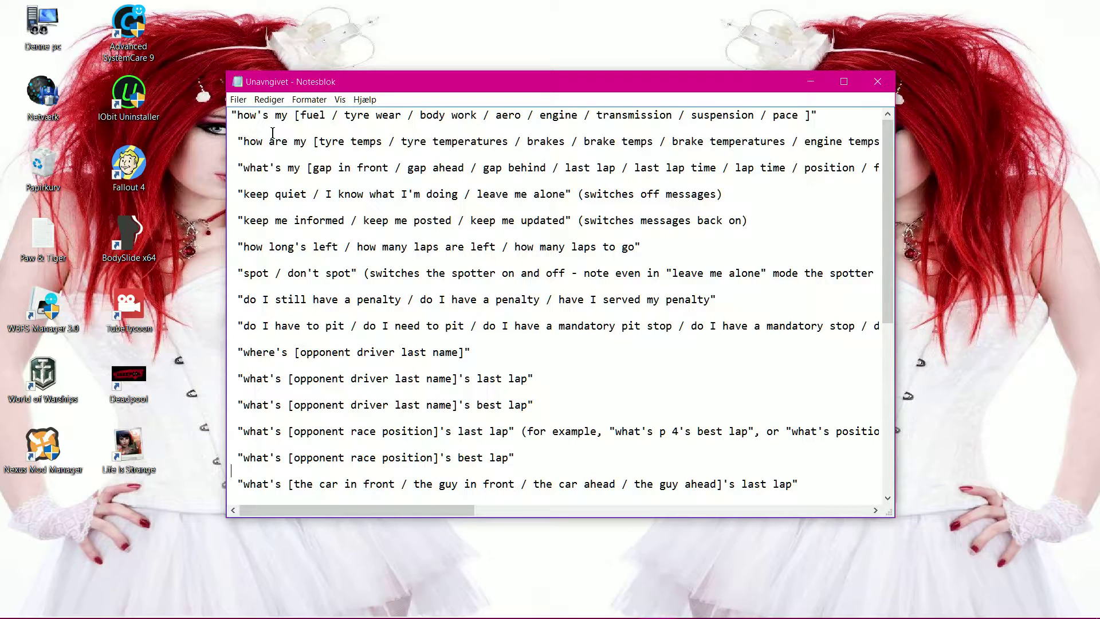
# Step: Move the Notepad voice-command list to the top-right corner, uncovering Crew Chief V4
pyautogui.moveTo(235, 116)
pyautogui.mouseDown()
pyautogui.moveTo(333, 125)
pyautogui.moveTo(262, 115)
pyautogui.mouseUp()
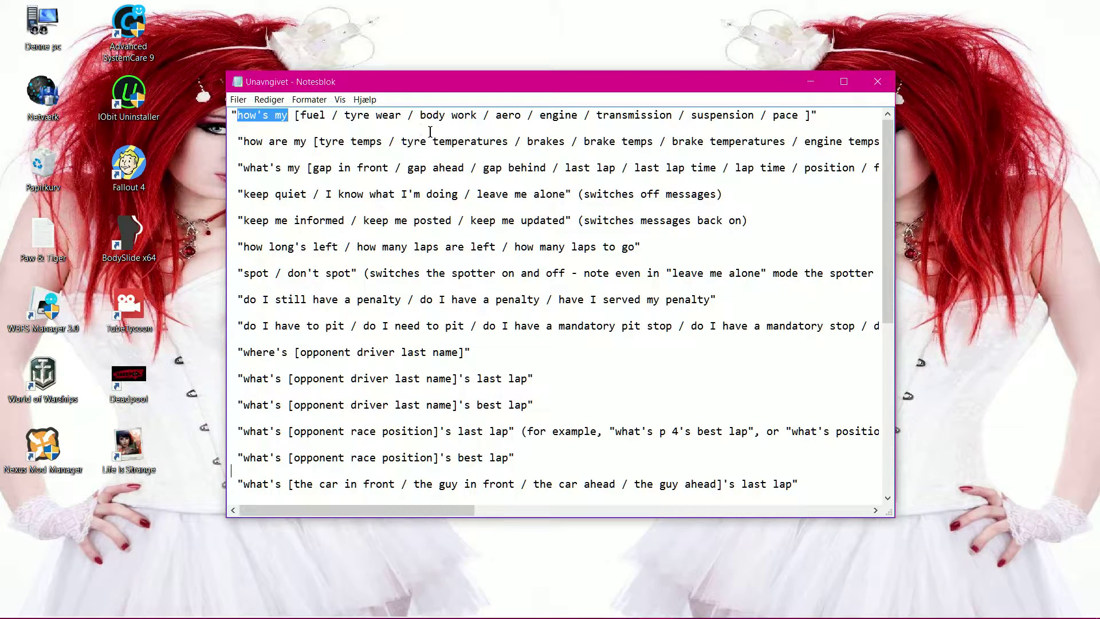
pyautogui.click(291, 126)
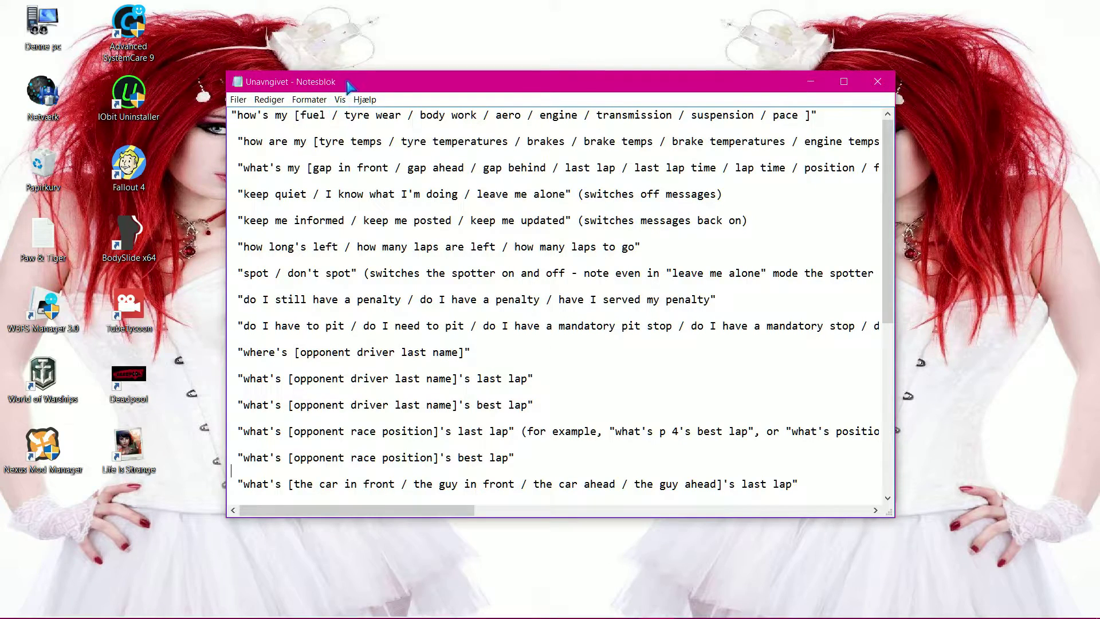
pyautogui.moveTo(349, 86)
pyautogui.mouseDown()
pyautogui.moveTo(915, 20)
pyautogui.moveTo(1098, 23)
pyautogui.moveTo(1094, 54)
pyautogui.mouseUp()
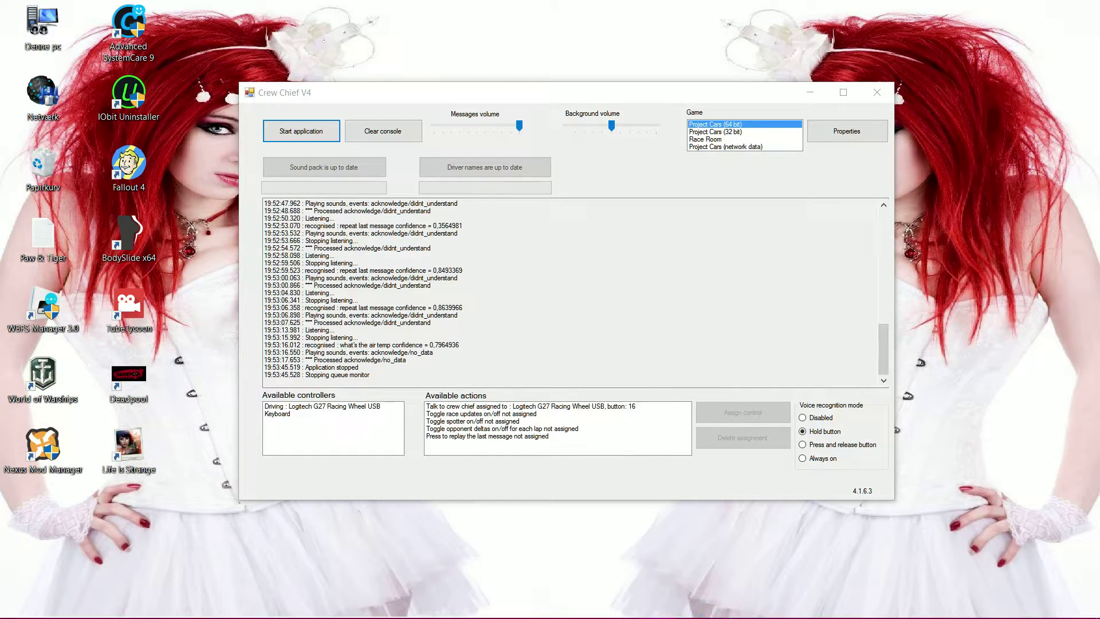
# Step: Show the open Internet Explorer windows: the Crew Chief forum thread and getting-started video
pyautogui.moveTo(734, 616)
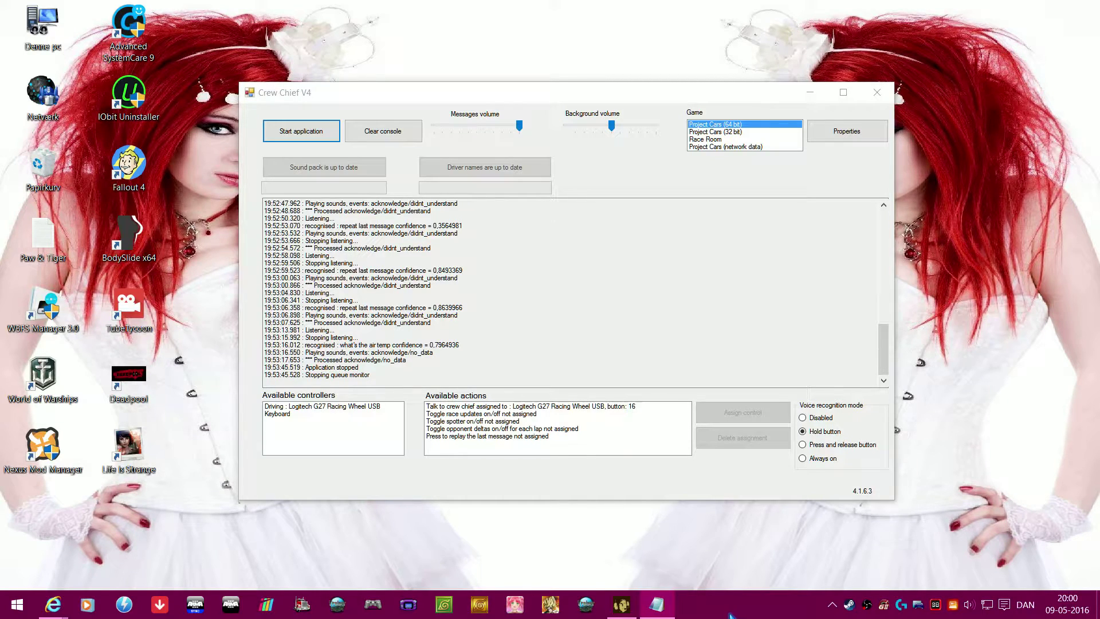
# Step: Switch to the 'CrewChief for Windows, getting started' YouTube video, paused at 3:46
pyautogui.moveTo(54, 605)
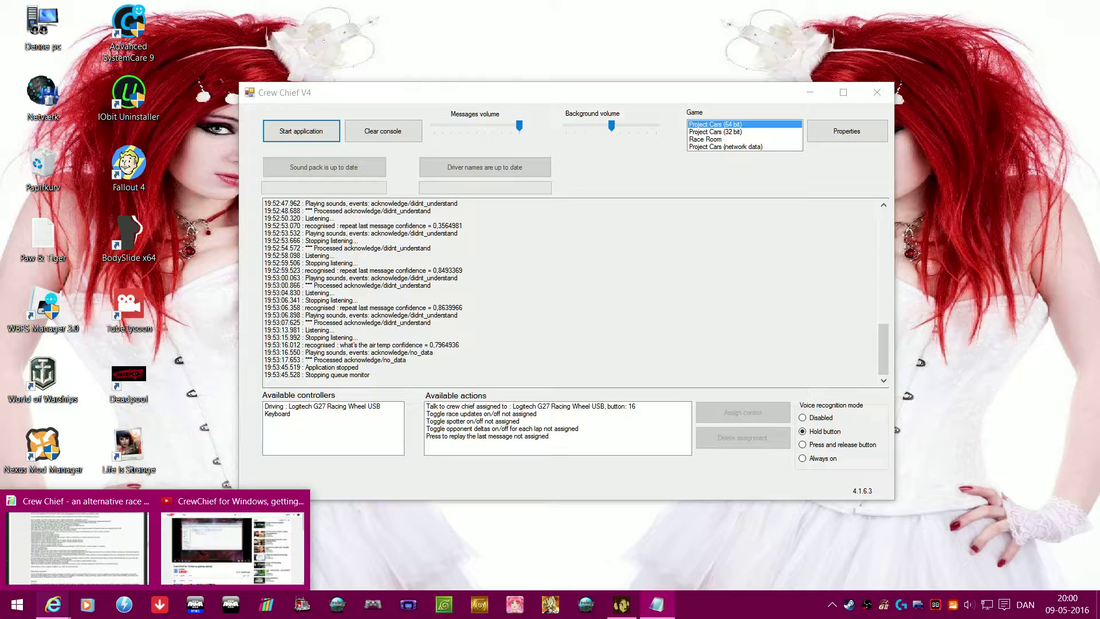
pyautogui.moveTo(93, 577)
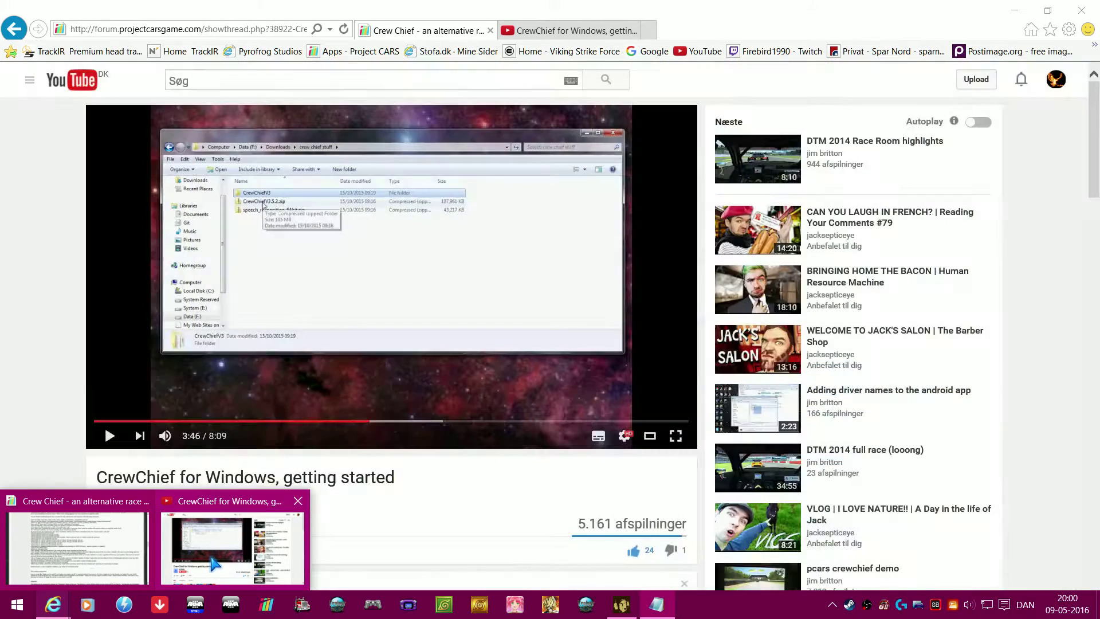
pyautogui.click(224, 565)
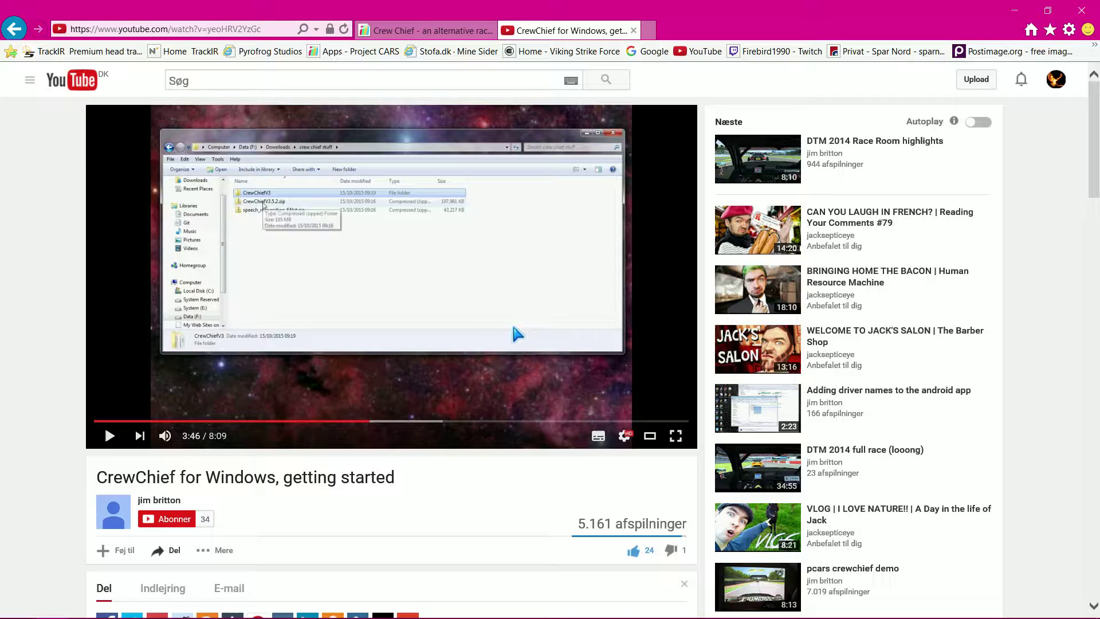
pyautogui.scroll(-2, 516, 331)
pyautogui.scroll(1, 515, 331)
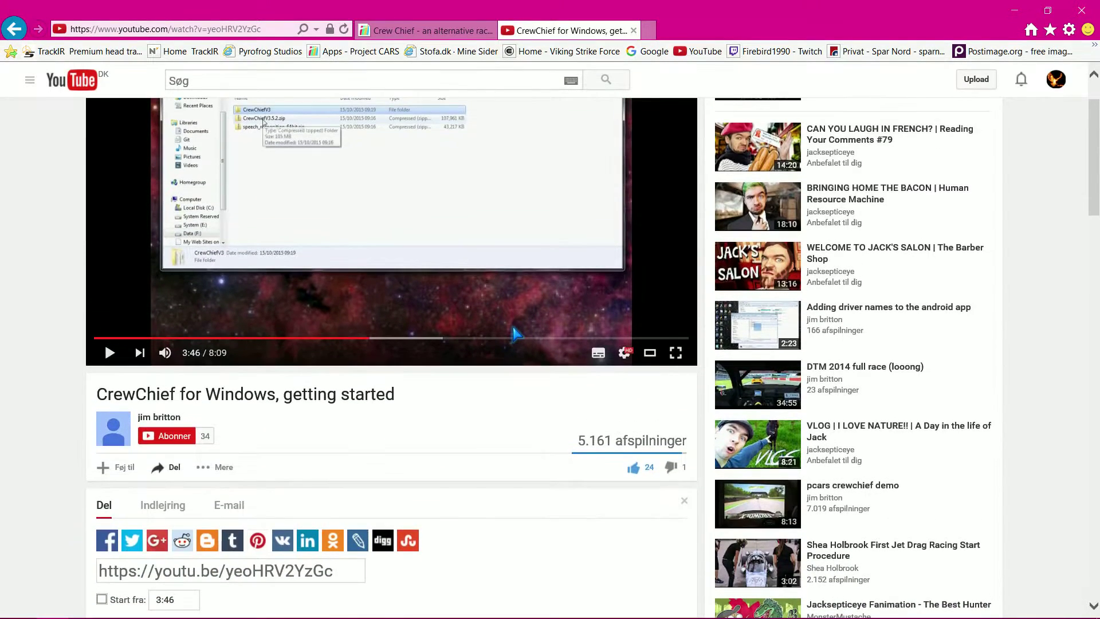
pyautogui.scroll(2, 515, 334)
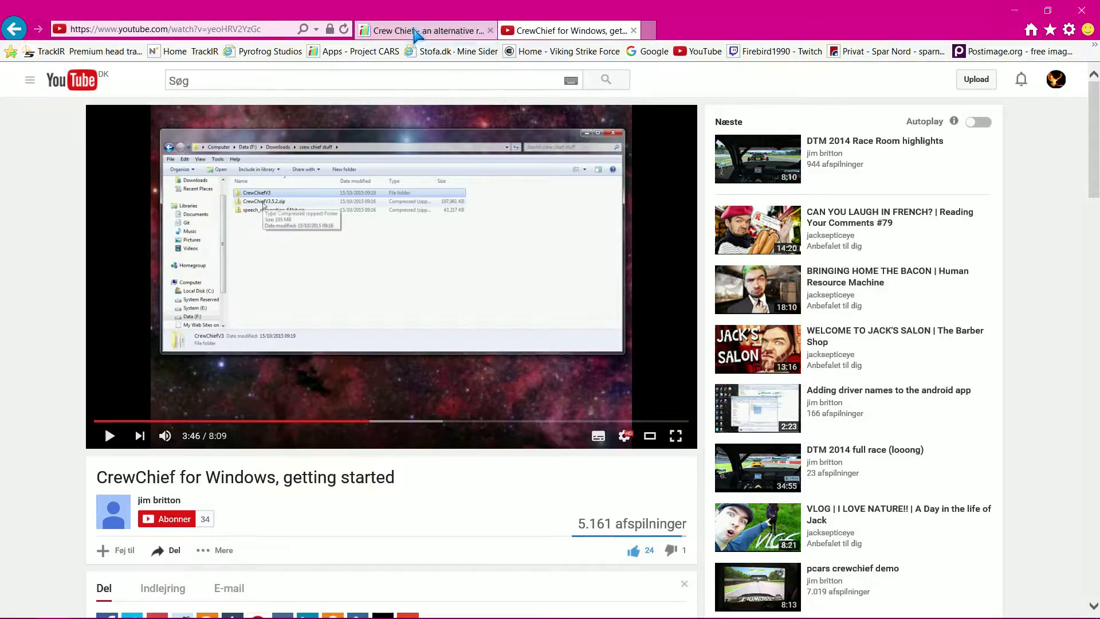
# Step: Read the forum thread's setup and voice recognition notes, then minimise the browser
pyautogui.click(418, 30)
pyautogui.click(881, 210)
pyautogui.scroll(7, 820, 218)
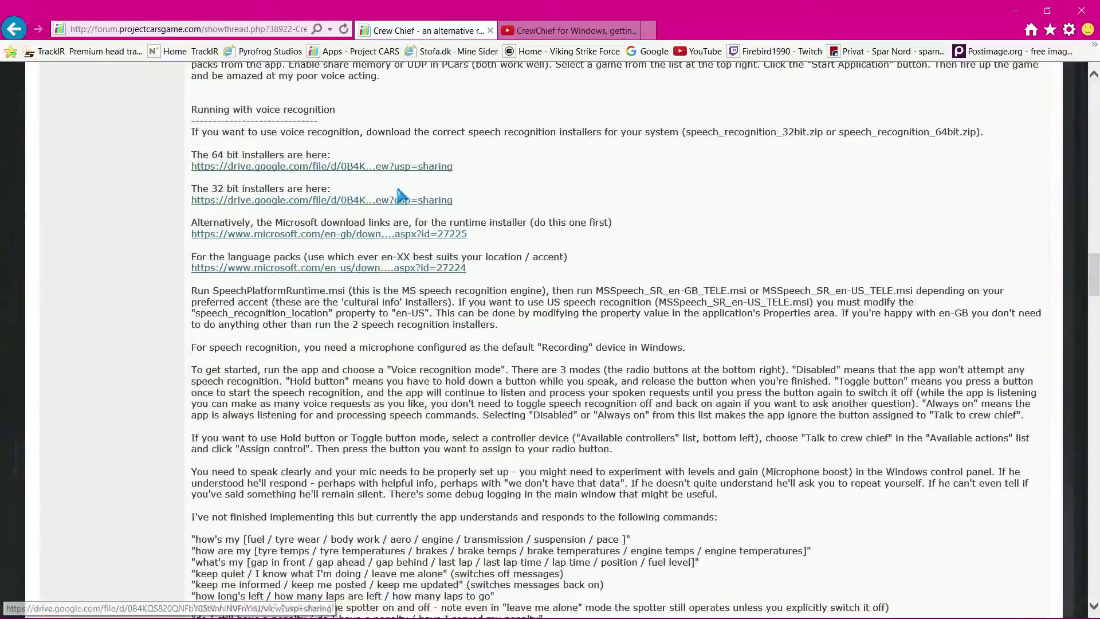
pyautogui.scroll(8, 660, 322)
pyautogui.scroll(7, 661, 322)
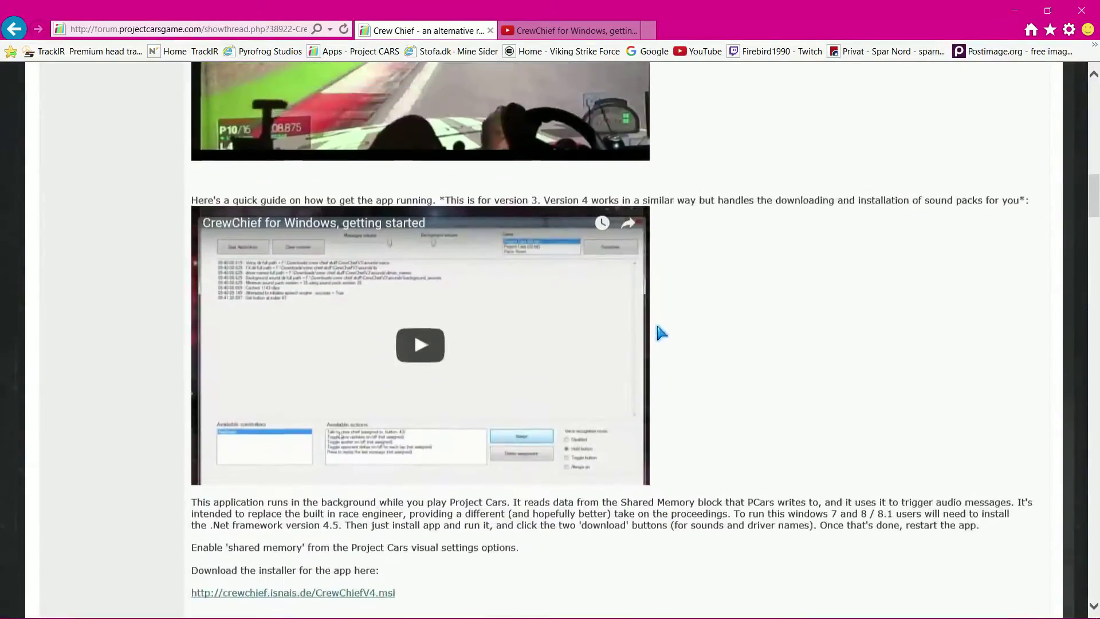
pyautogui.scroll(-4, 659, 324)
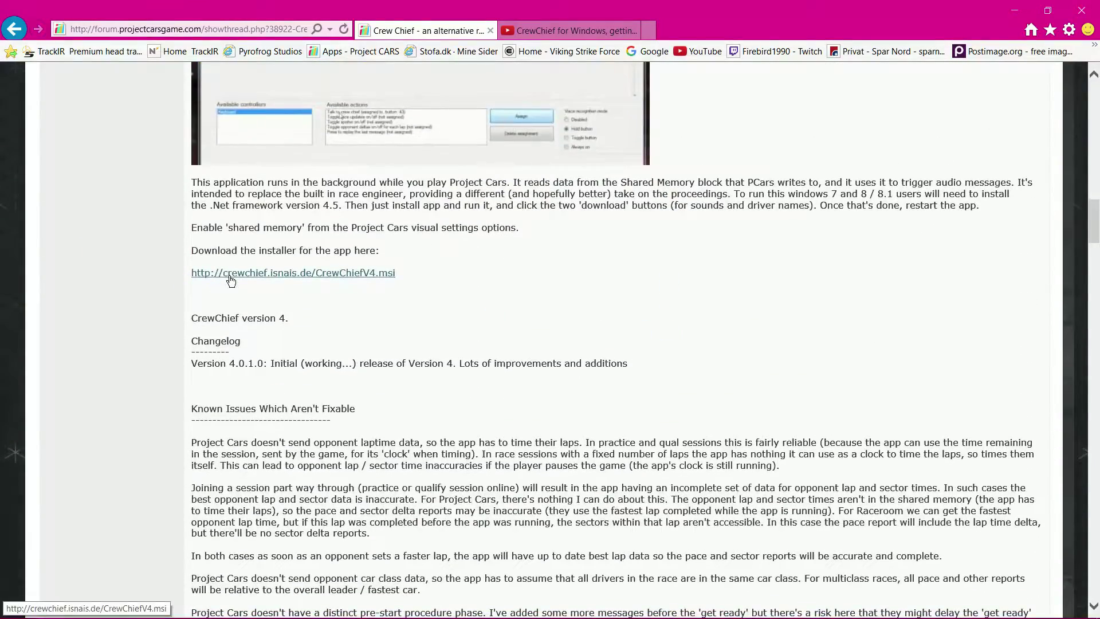
pyautogui.scroll(15, 484, 303)
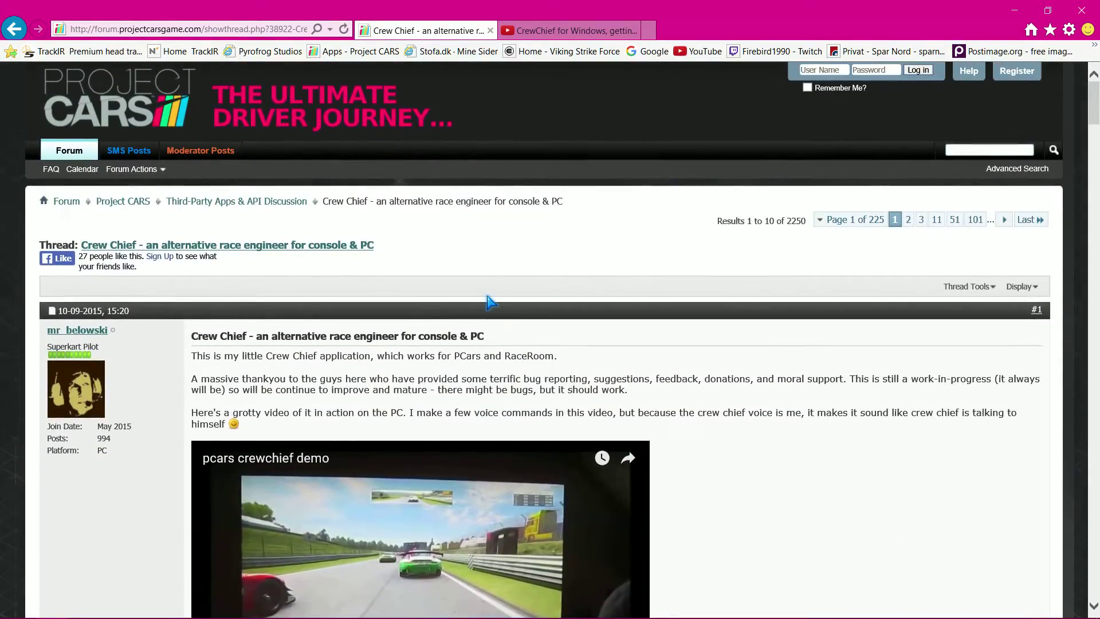
pyautogui.scroll(-8, 306, 341)
pyautogui.scroll(-15, 307, 341)
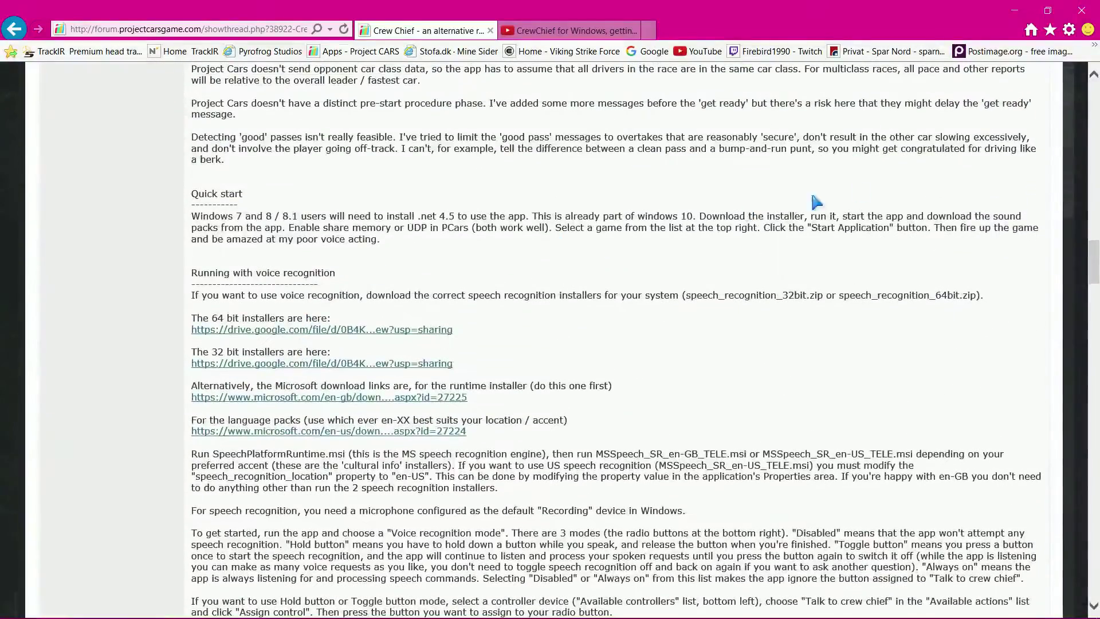
pyautogui.click(1016, 11)
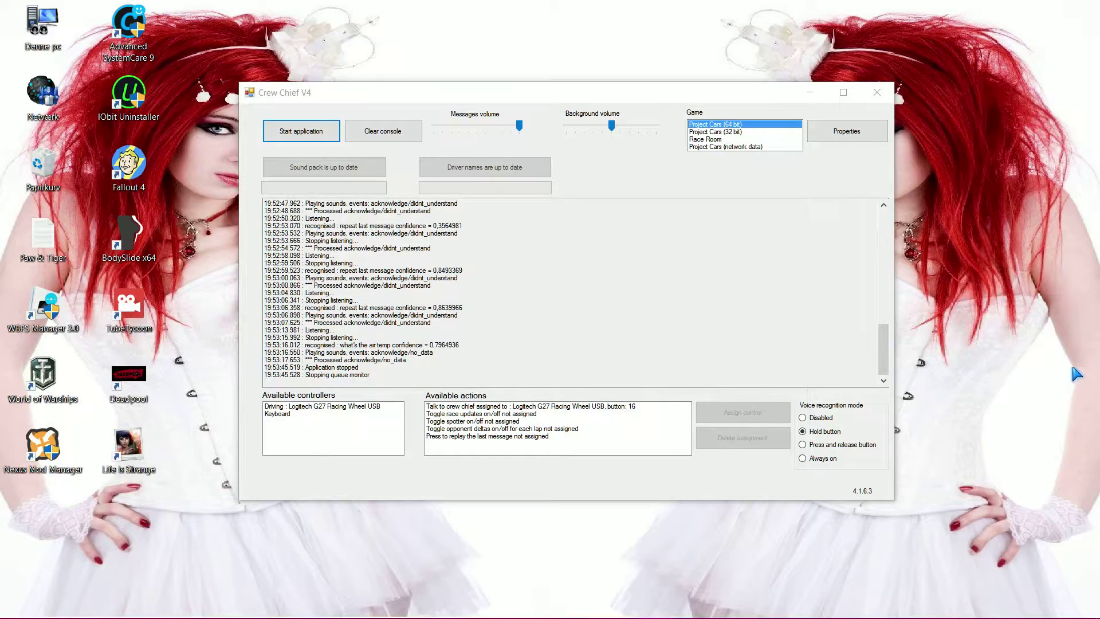
# Step: Open F:\PCars\audacity-win-2.1.2\Audacity in a new File Explorer window
pyautogui.moveTo(803, 615)
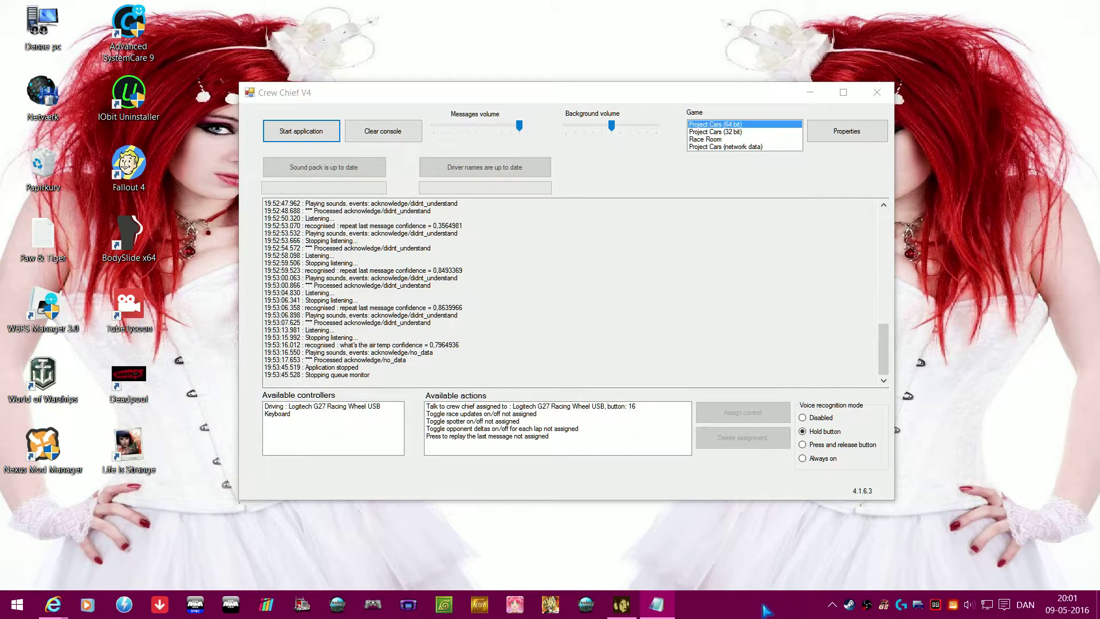
pyautogui.press('super+e')
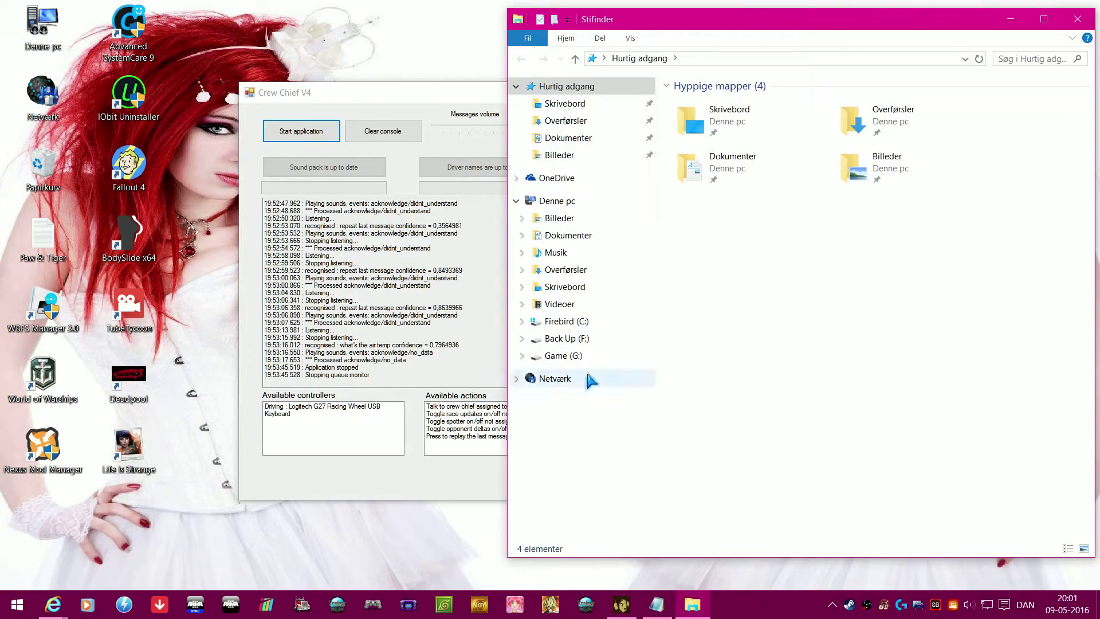
pyautogui.click(614, 339)
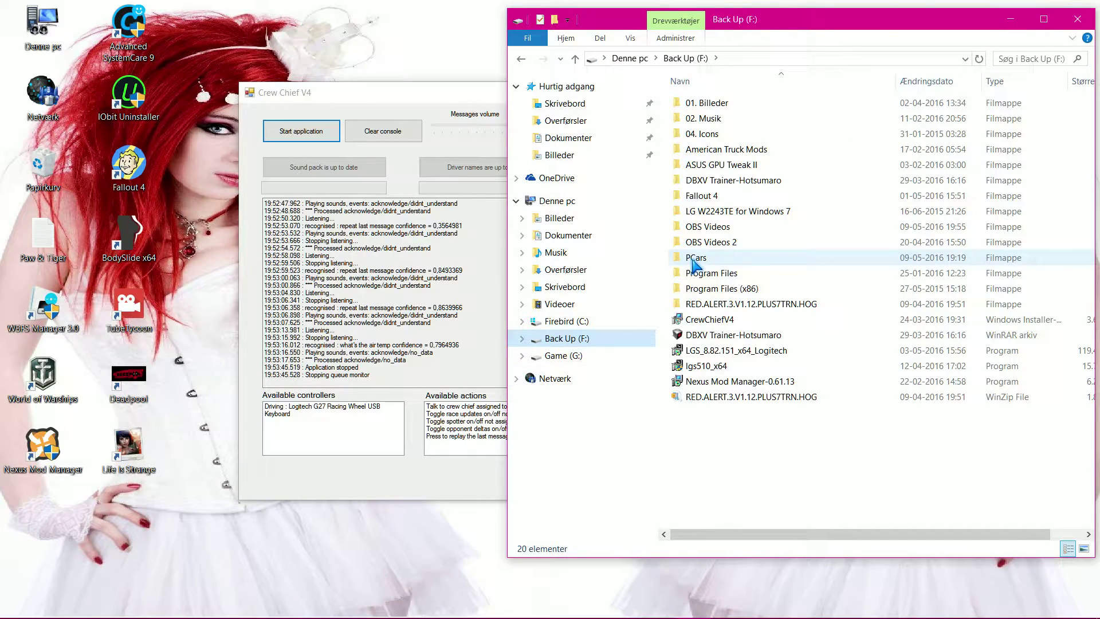
pyautogui.doubleClick(694, 261)
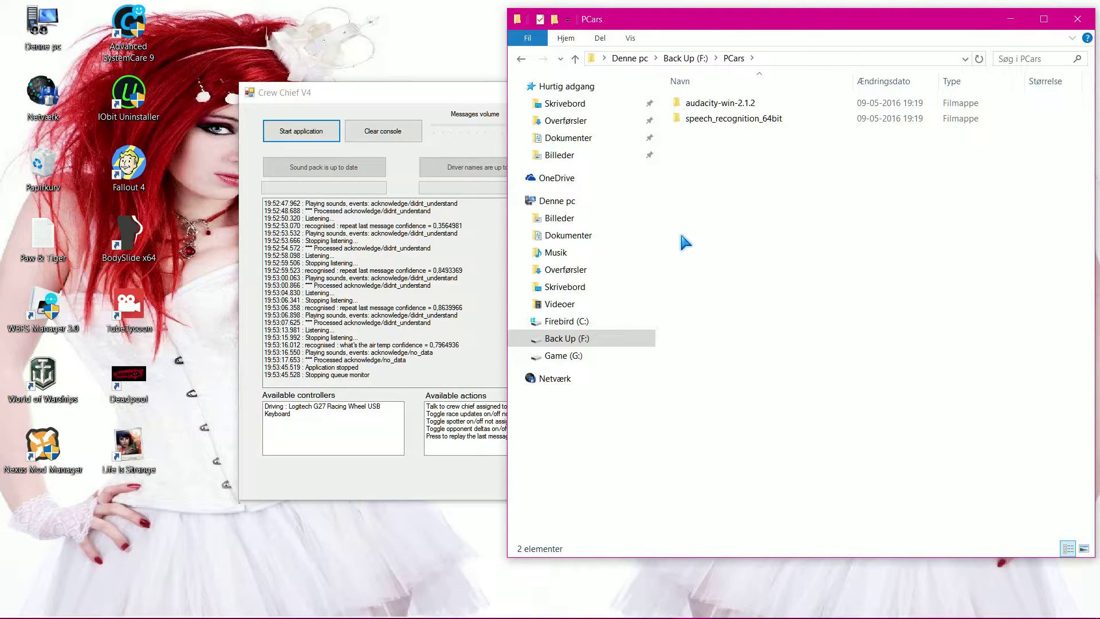
pyautogui.doubleClick(743, 105)
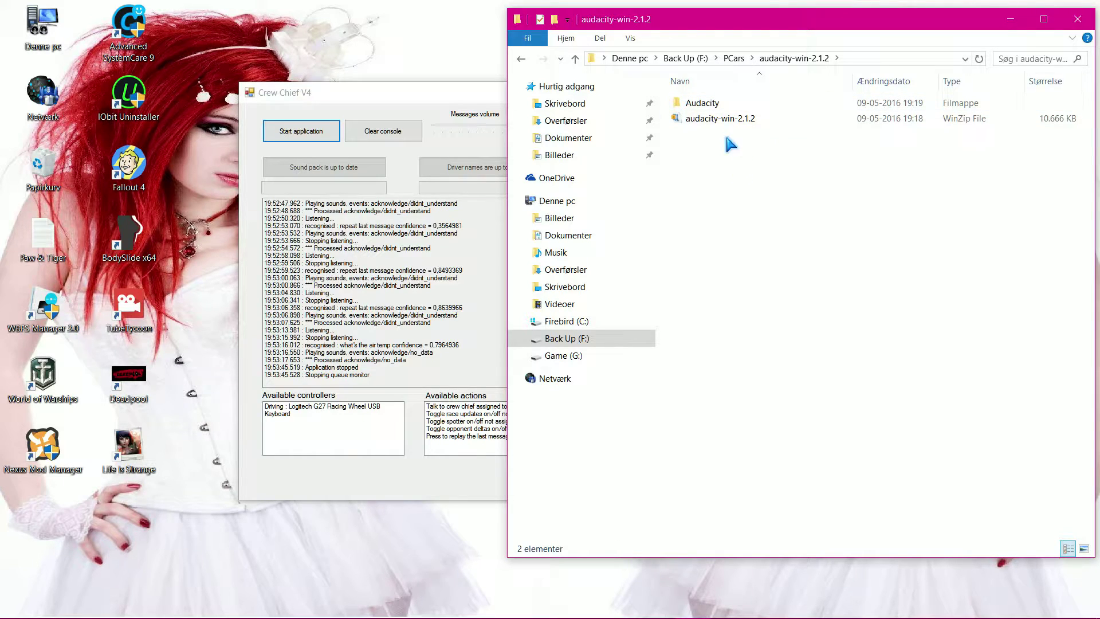
pyautogui.doubleClick(724, 102)
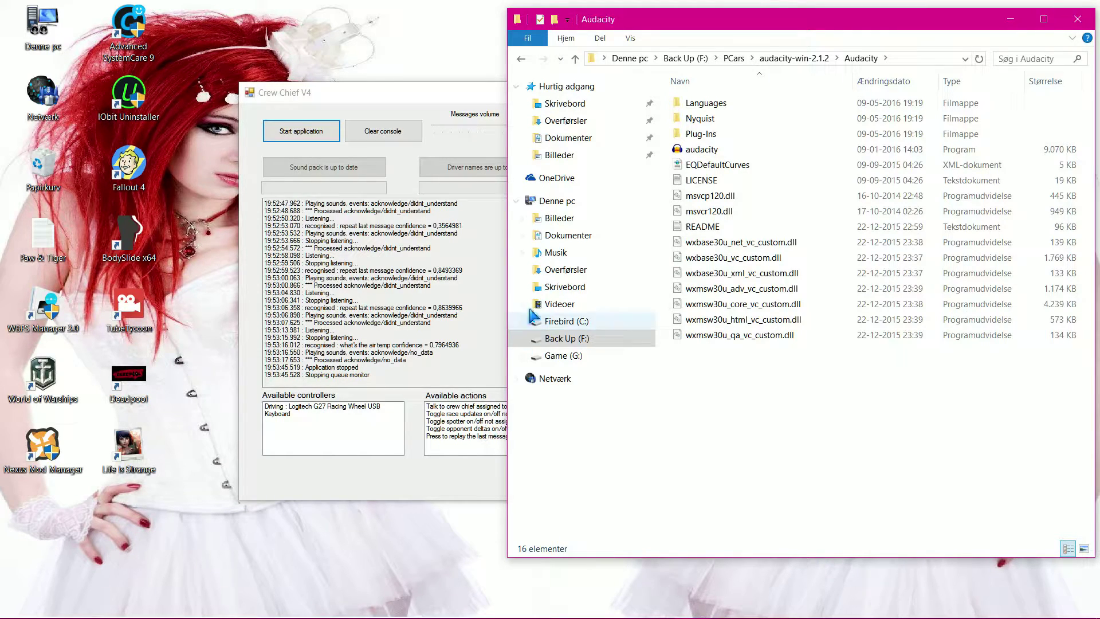
# Step: Go back to PCars and open the speech_recognition_64bit folder
pyautogui.click(523, 60)
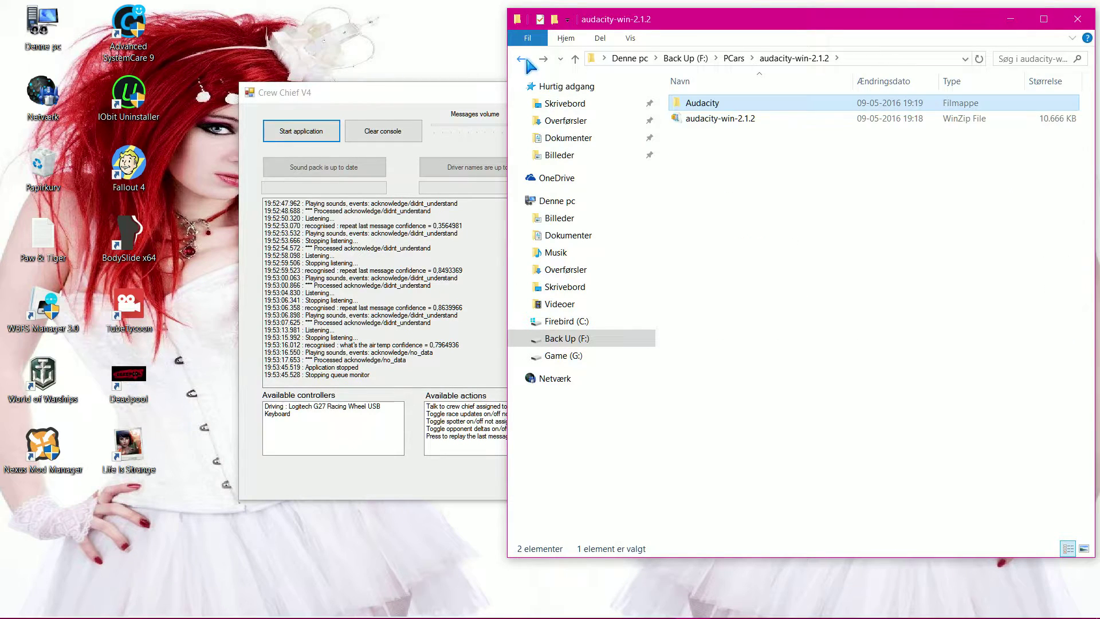
pyautogui.click(521, 60)
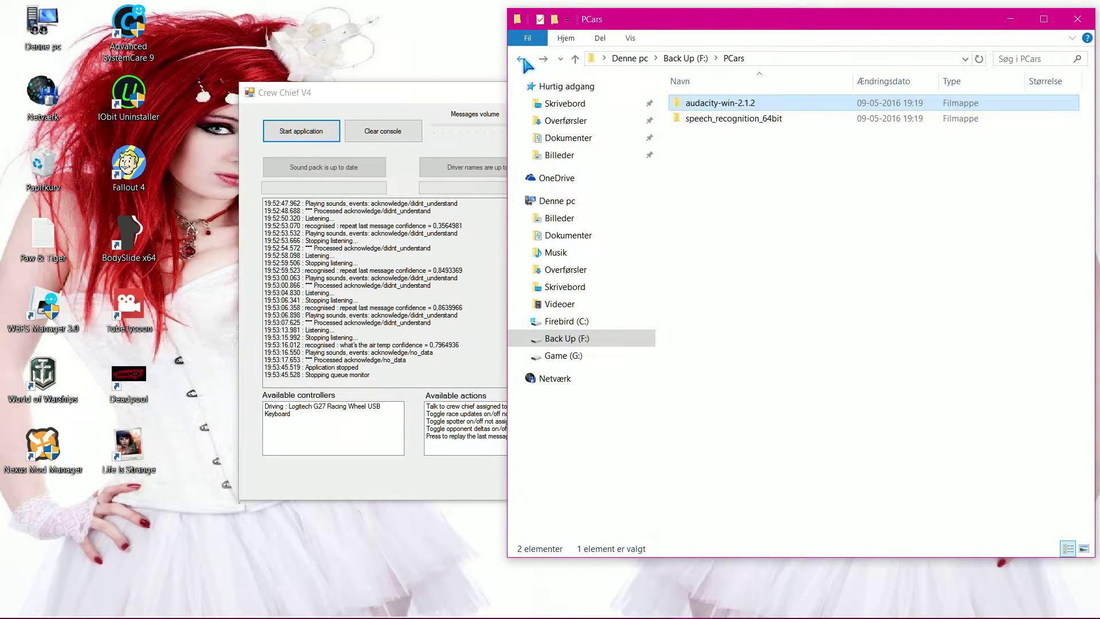
pyautogui.doubleClick(765, 120)
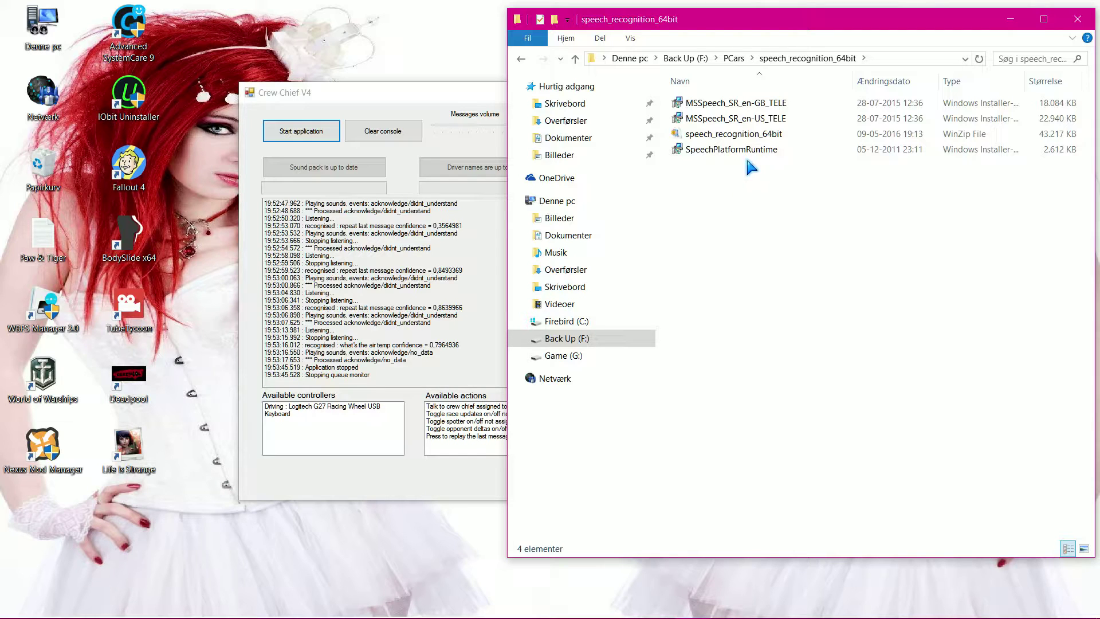
# Step: Inspect the SpeechPlatformRuntime and MSSpeech en-GB/en-US installers, then return to Back Up (F:)
pyautogui.click(701, 154)
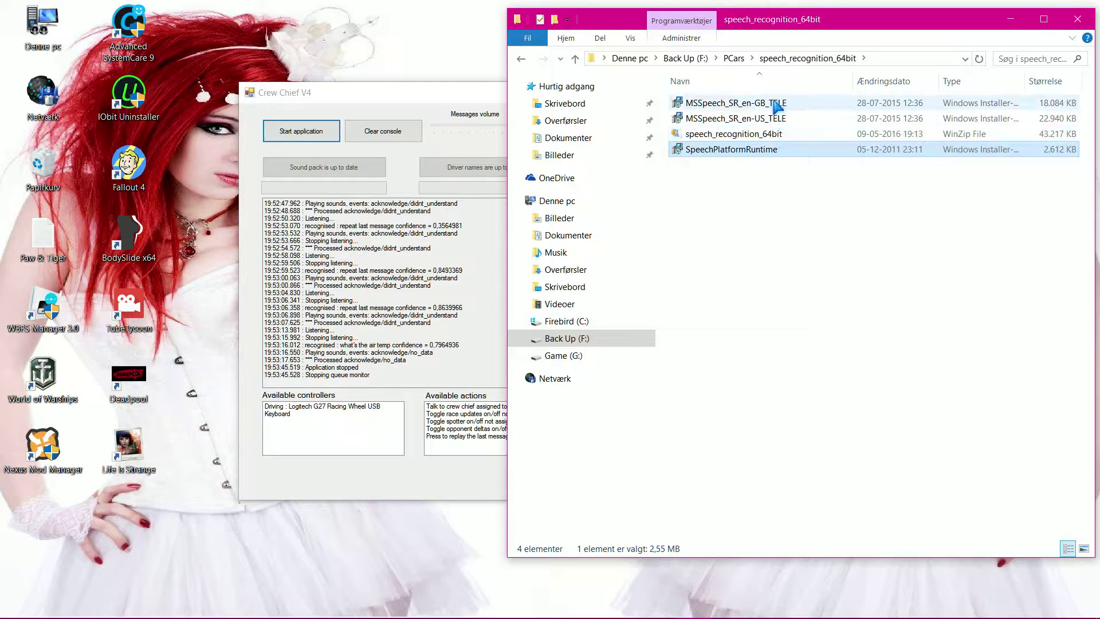
pyautogui.moveTo(752, 111)
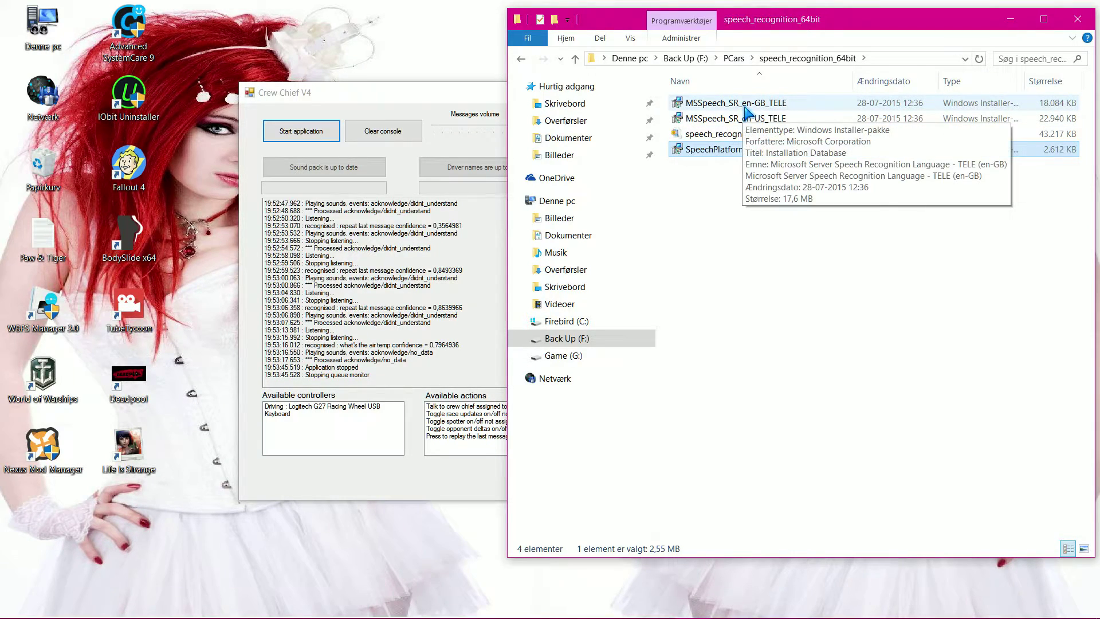
pyautogui.click(753, 110)
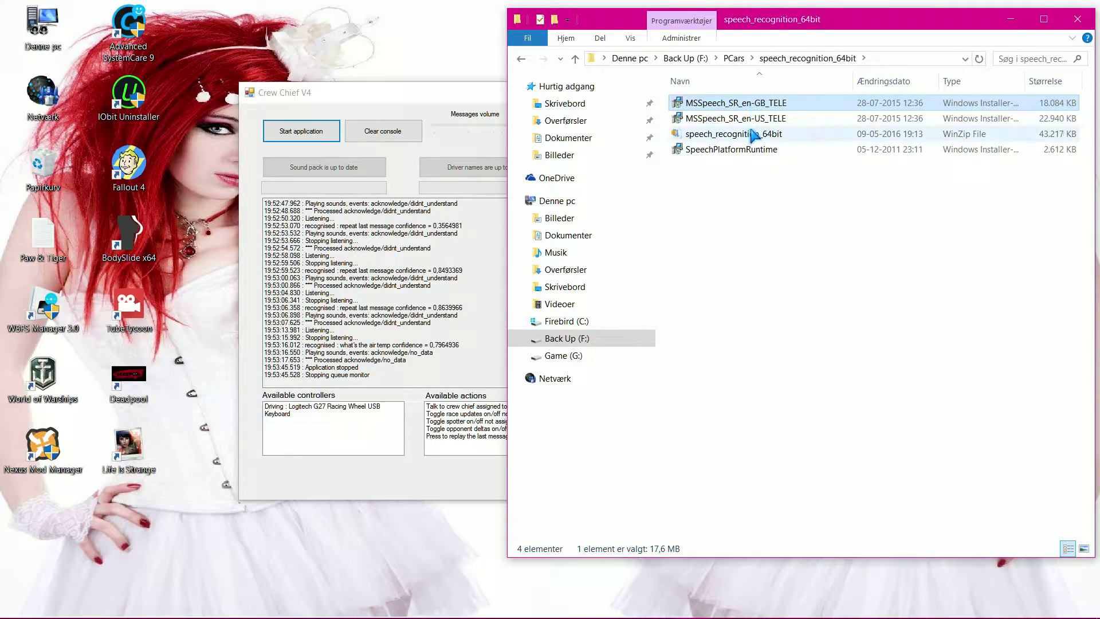
pyautogui.click(755, 124)
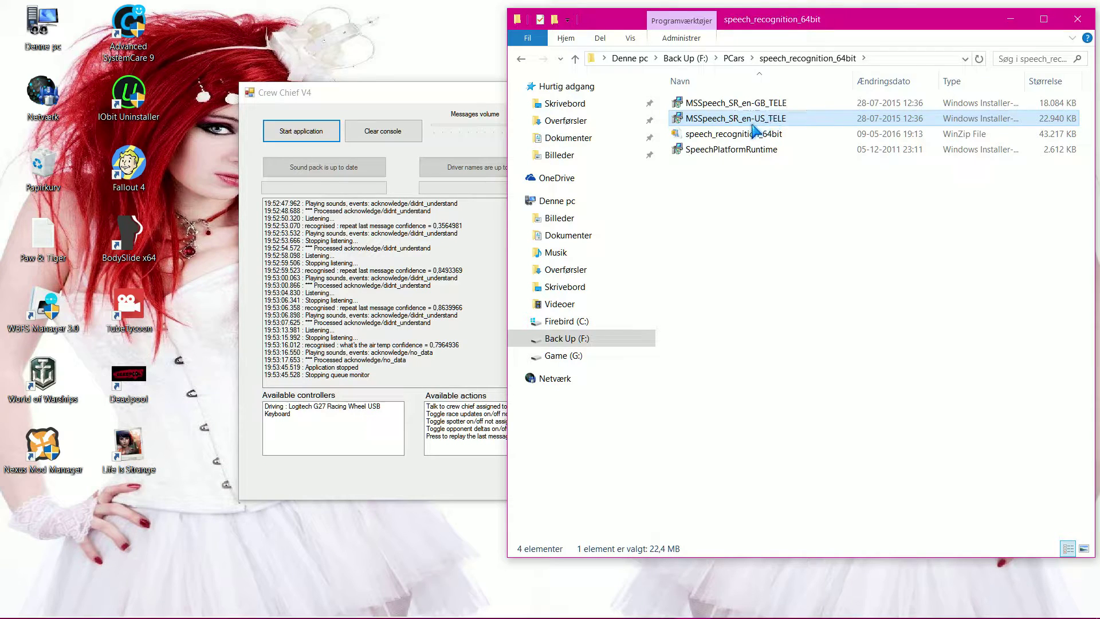
pyautogui.moveTo(756, 131)
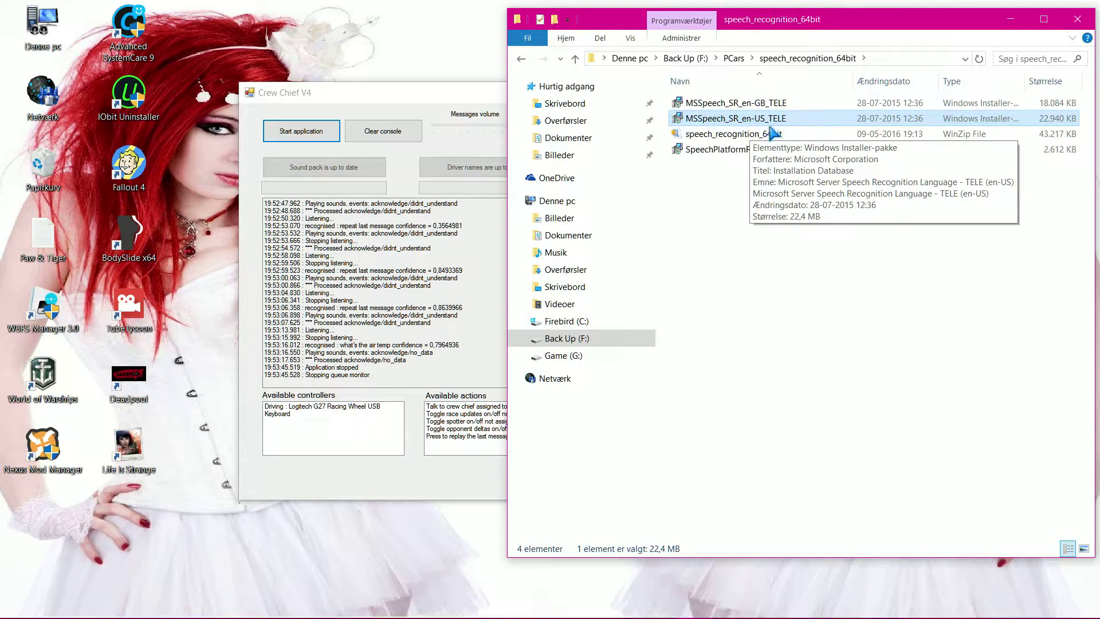
pyautogui.press('Up')
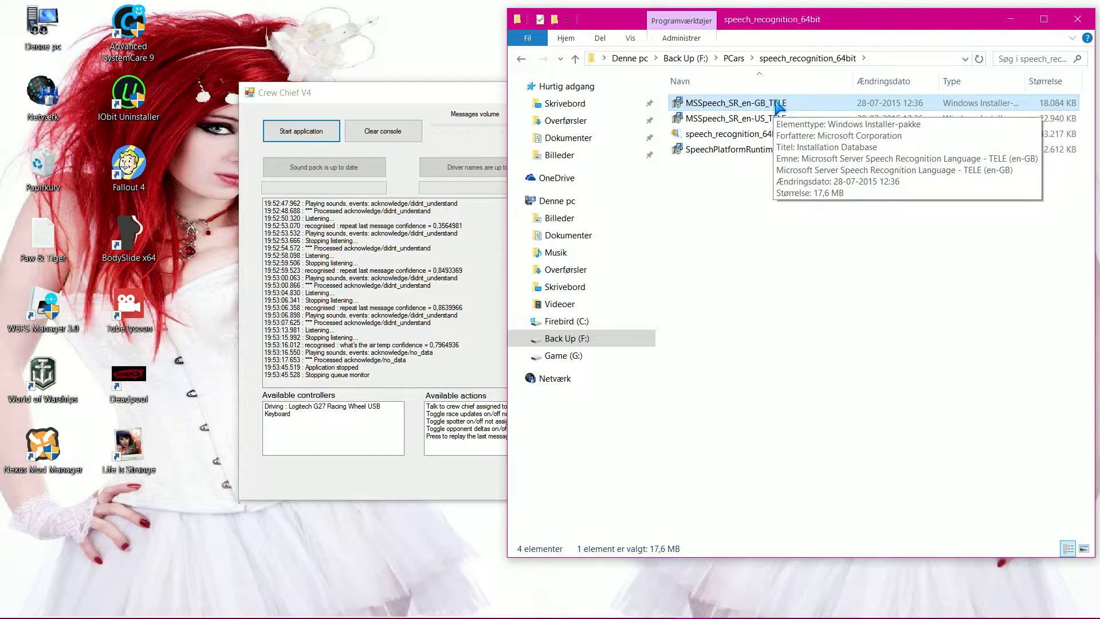
pyautogui.click(734, 151)
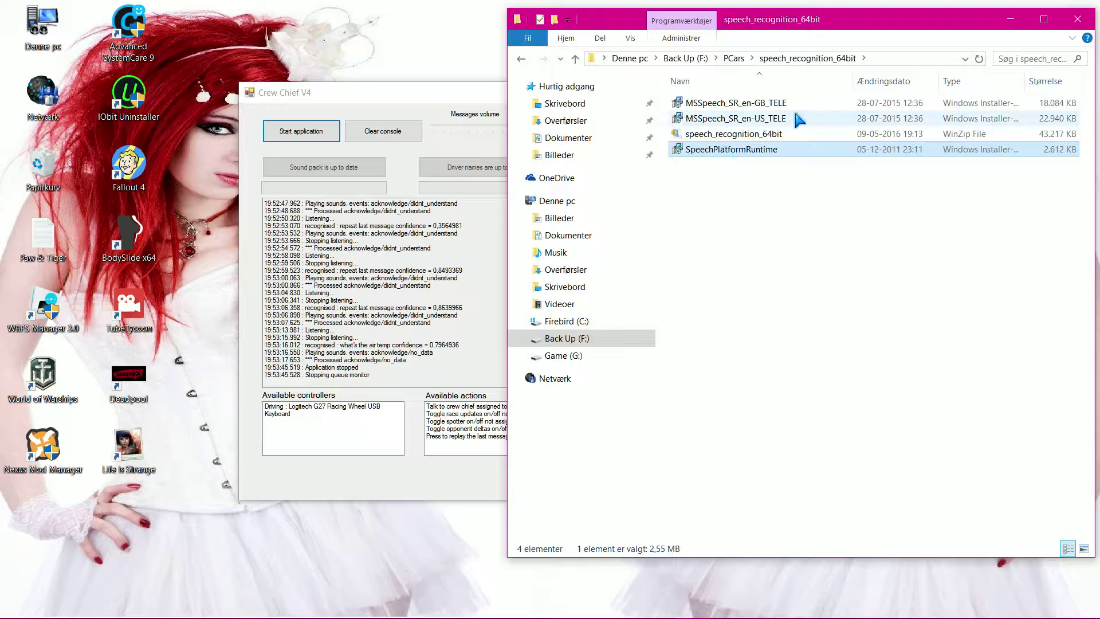
pyautogui.click(796, 117)
pyautogui.click(796, 107)
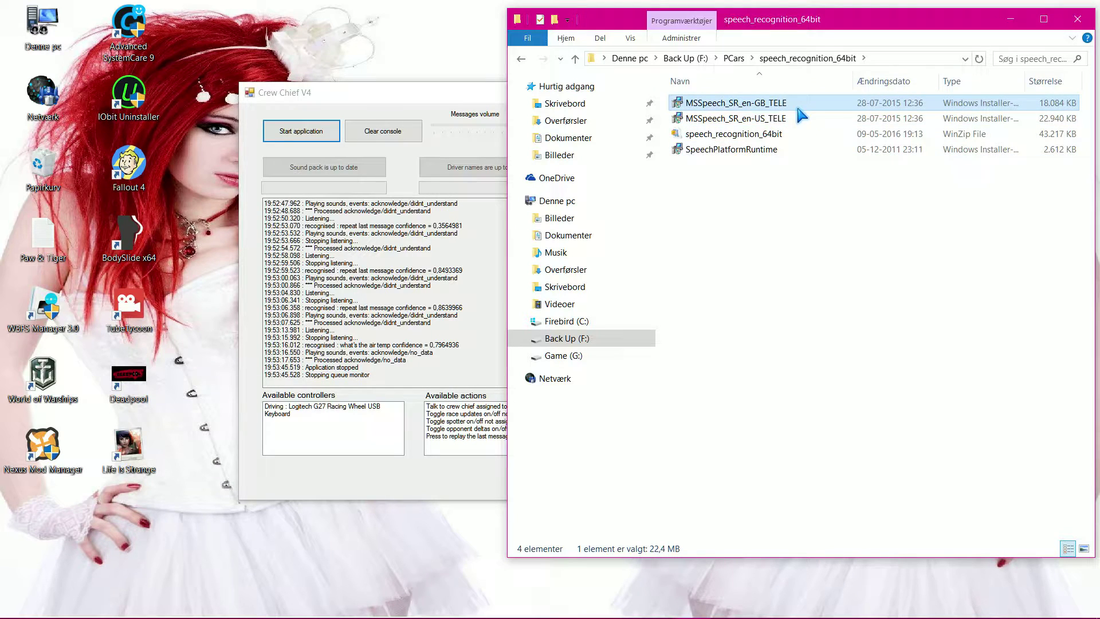
pyautogui.click(752, 240)
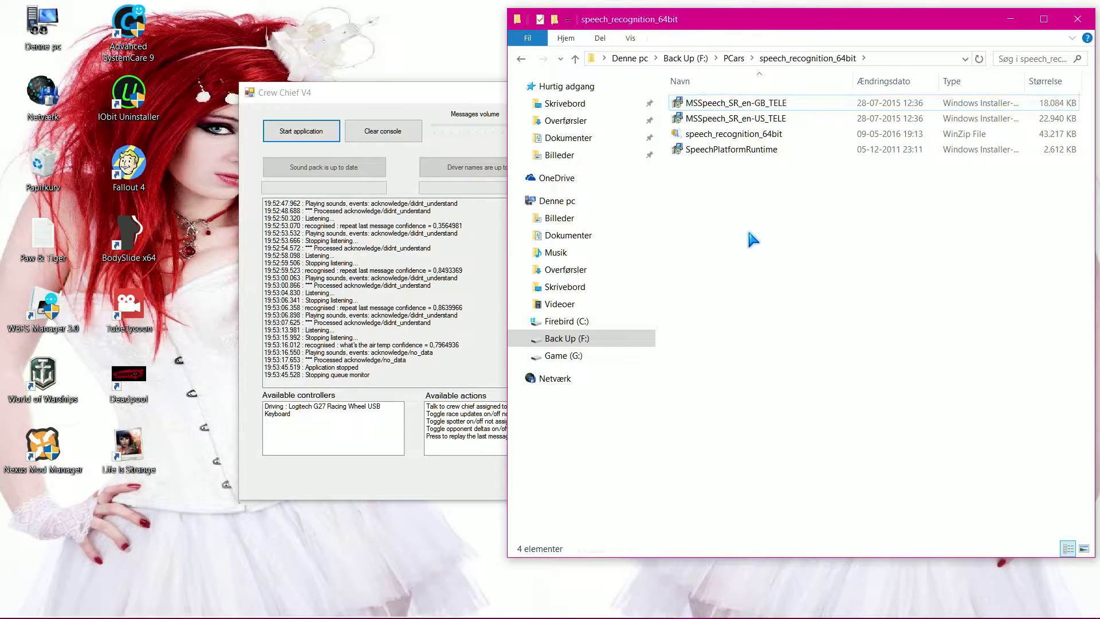
pyautogui.click(520, 60)
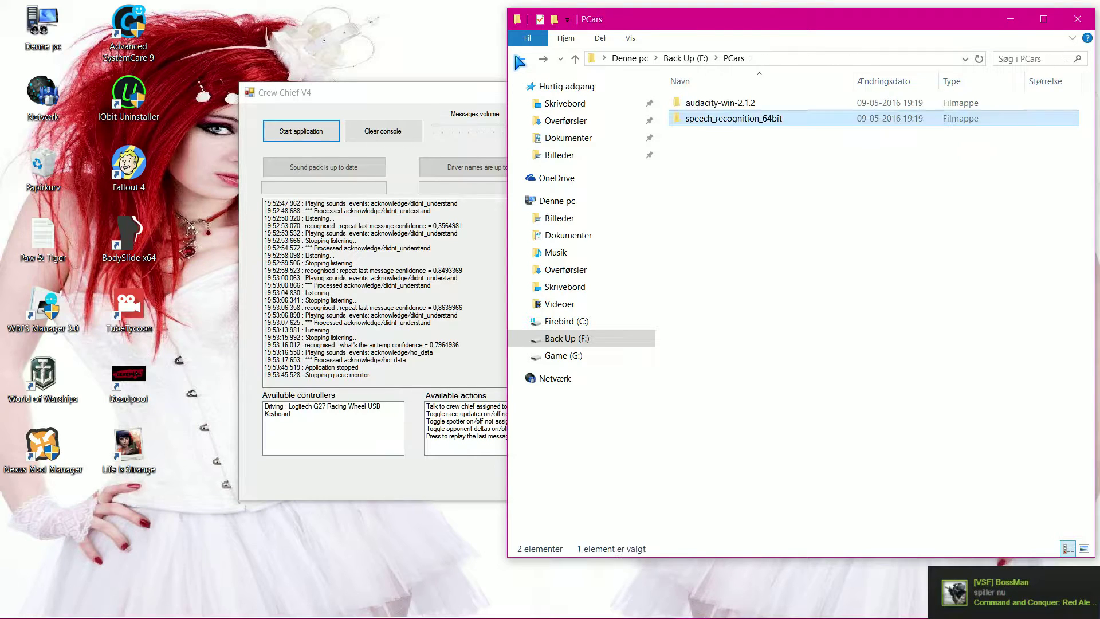
pyautogui.click(520, 60)
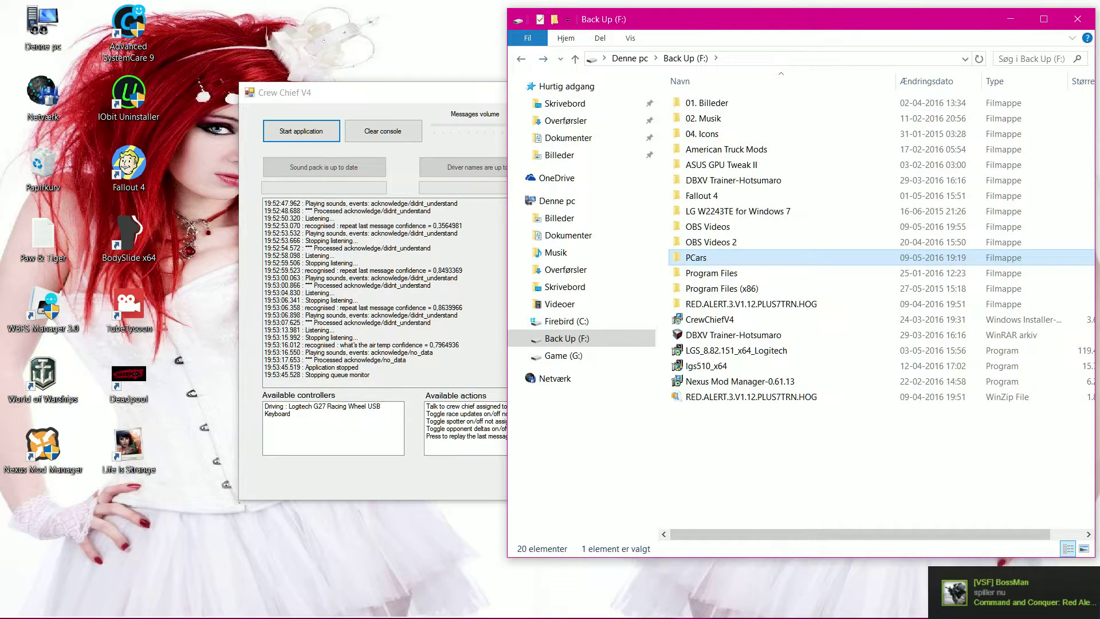
# Step: Close File Explorer and confirm speech_recognition_location reads en-GB in Crew Chief's properties
pyautogui.click(1083, 25)
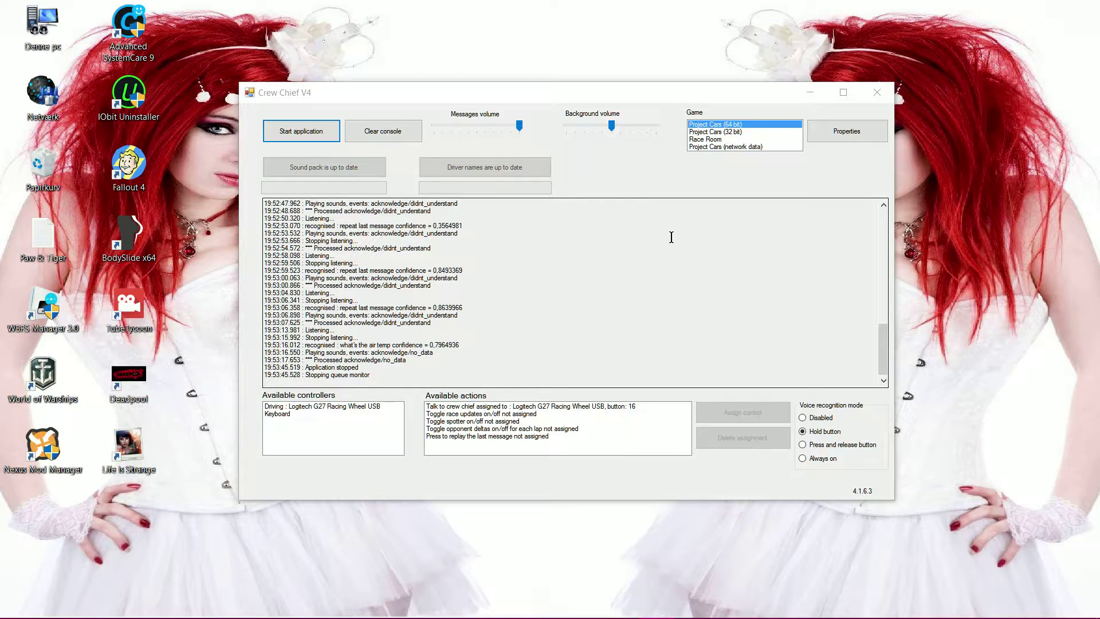
pyautogui.click(850, 142)
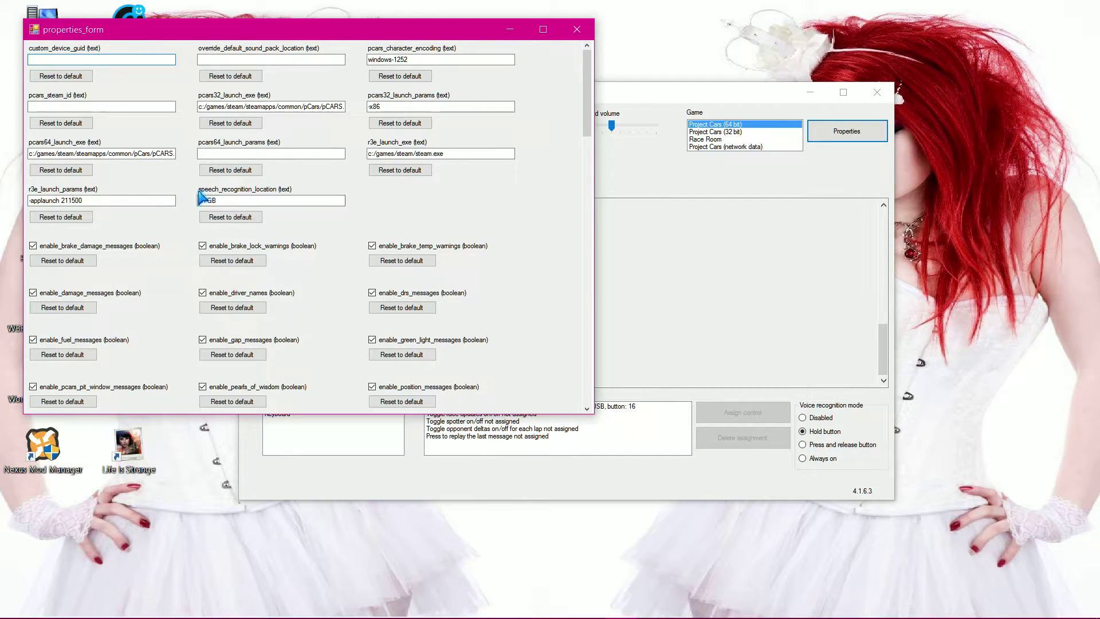
pyautogui.click(201, 198)
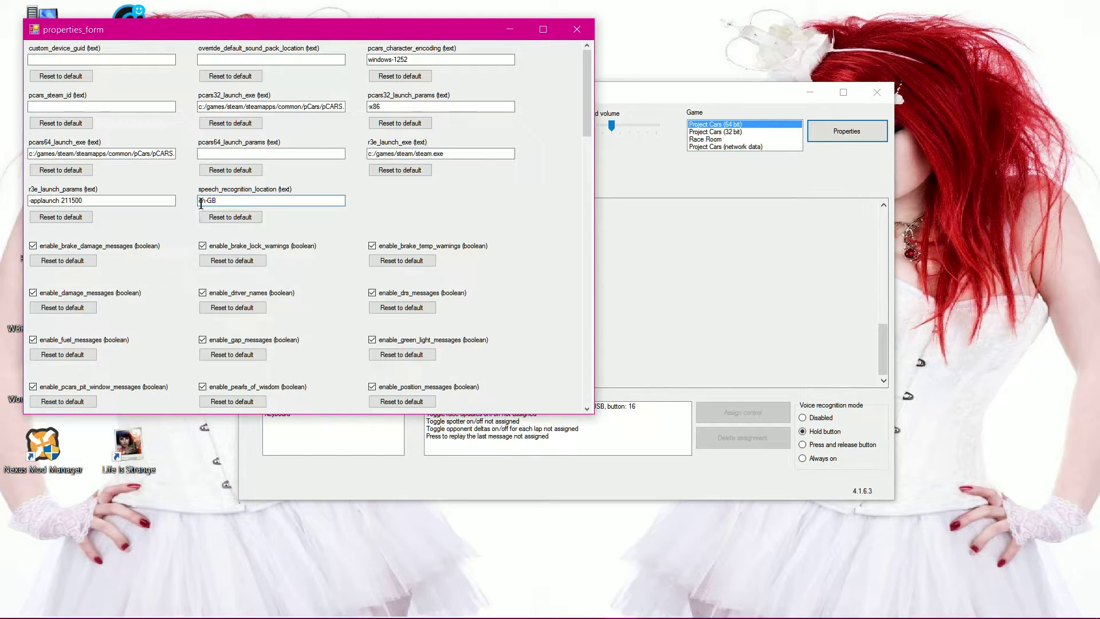
pyautogui.moveTo(209, 200)
pyautogui.click(572, 35)
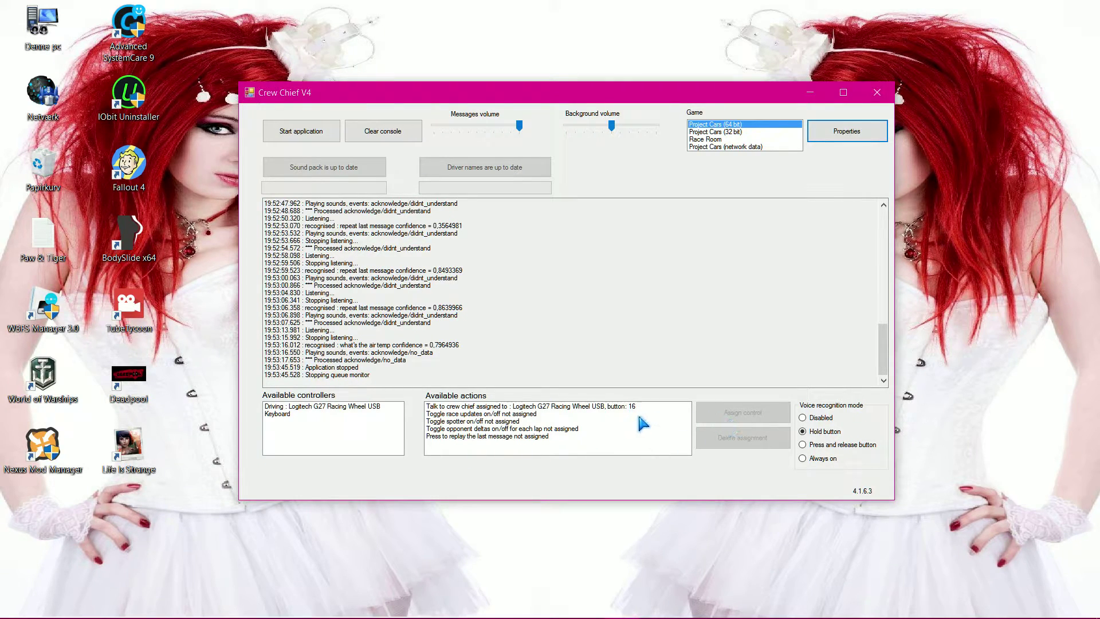
pyautogui.click(613, 409)
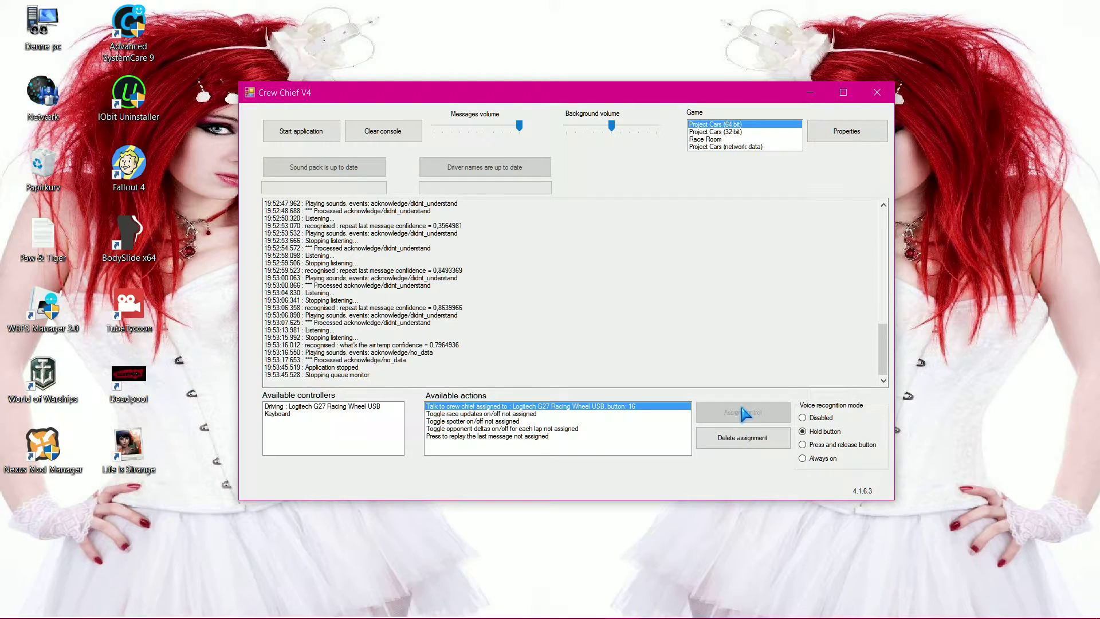
pyautogui.click(723, 330)
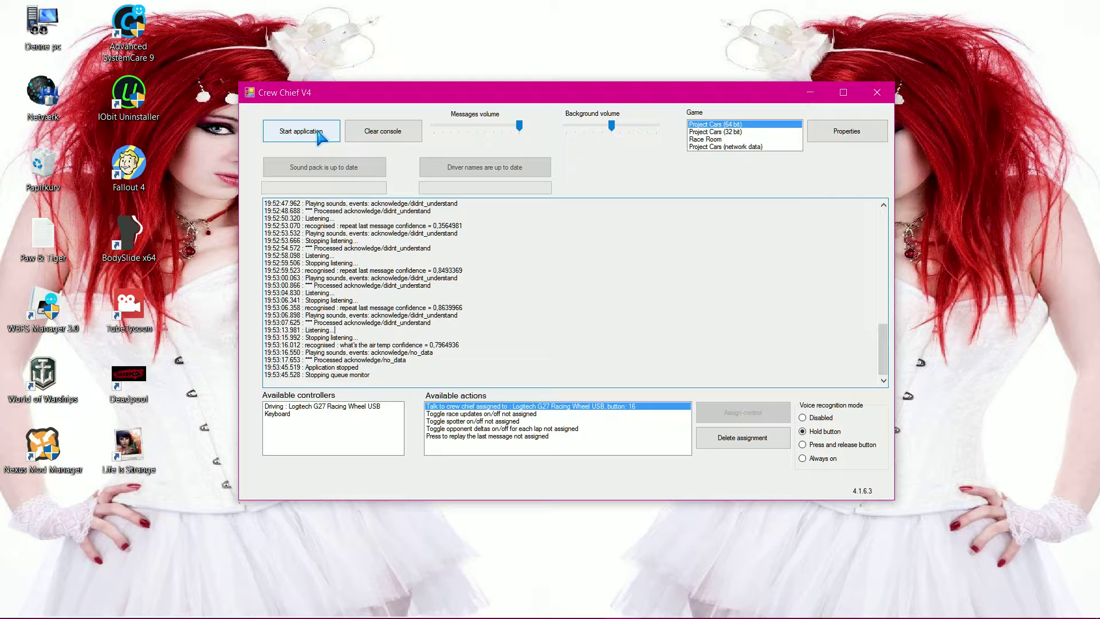
# Step: Start Crew Chief V4 for Project Cars (64 bit)
pyautogui.click(318, 132)
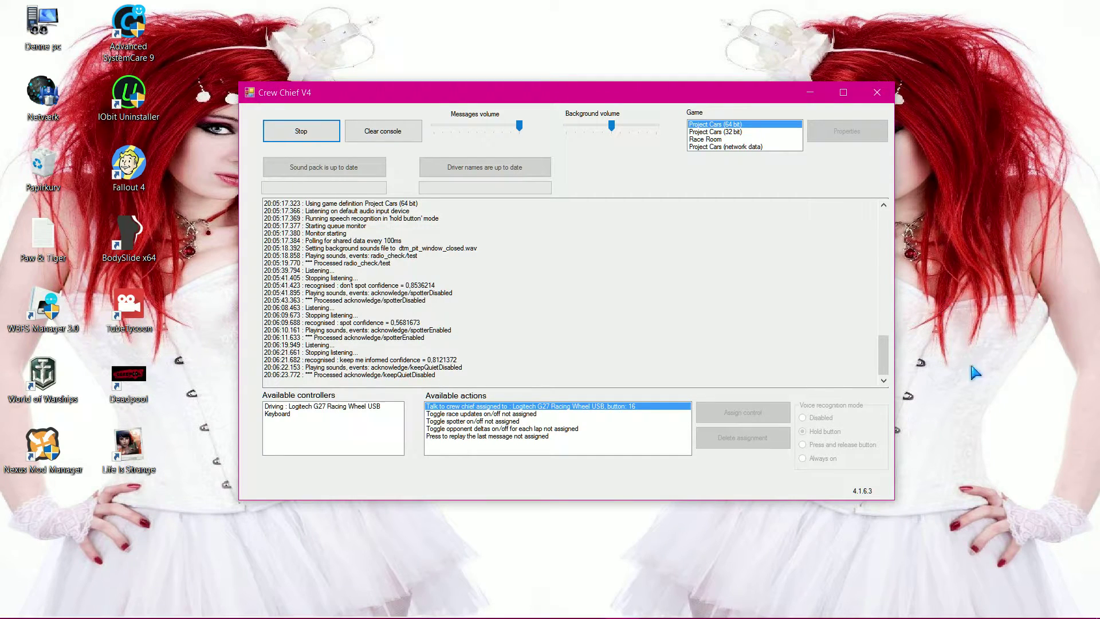
# Step: Open the Windows sound device settings from the tray speaker and show the Recording devices
pyautogui.moveTo(914, 616)
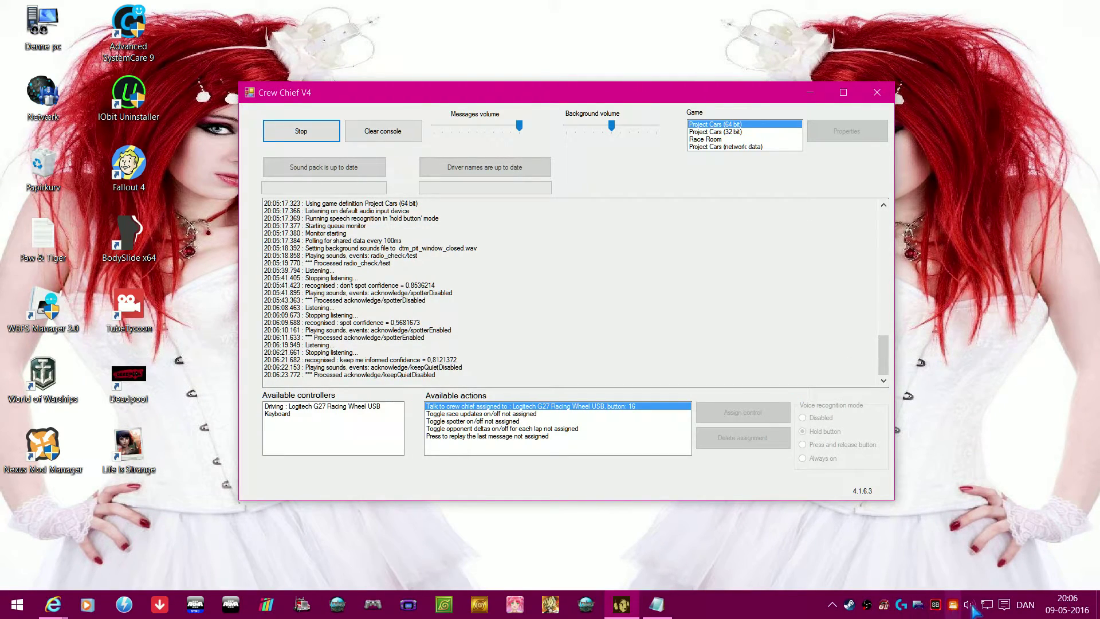
pyautogui.rightClick(968, 604)
pyautogui.click(1000, 556)
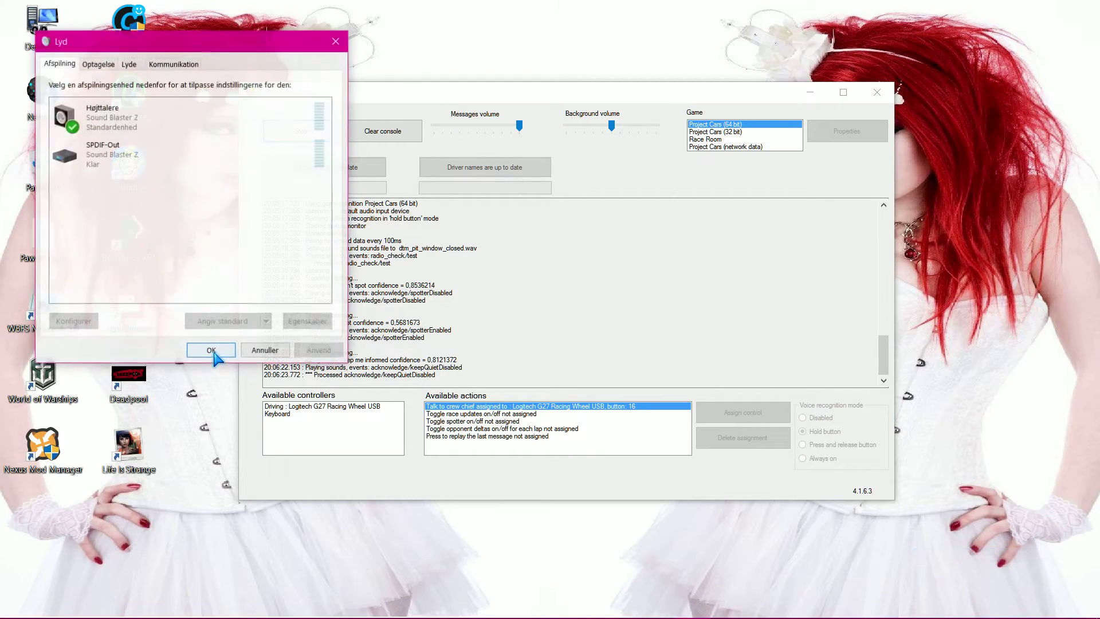
pyautogui.click(98, 63)
# Step: Open the Sound Blaster Z Microphone's properties on Levels: volume 100, boost +30.0 dB
pyautogui.moveTo(1067, 611)
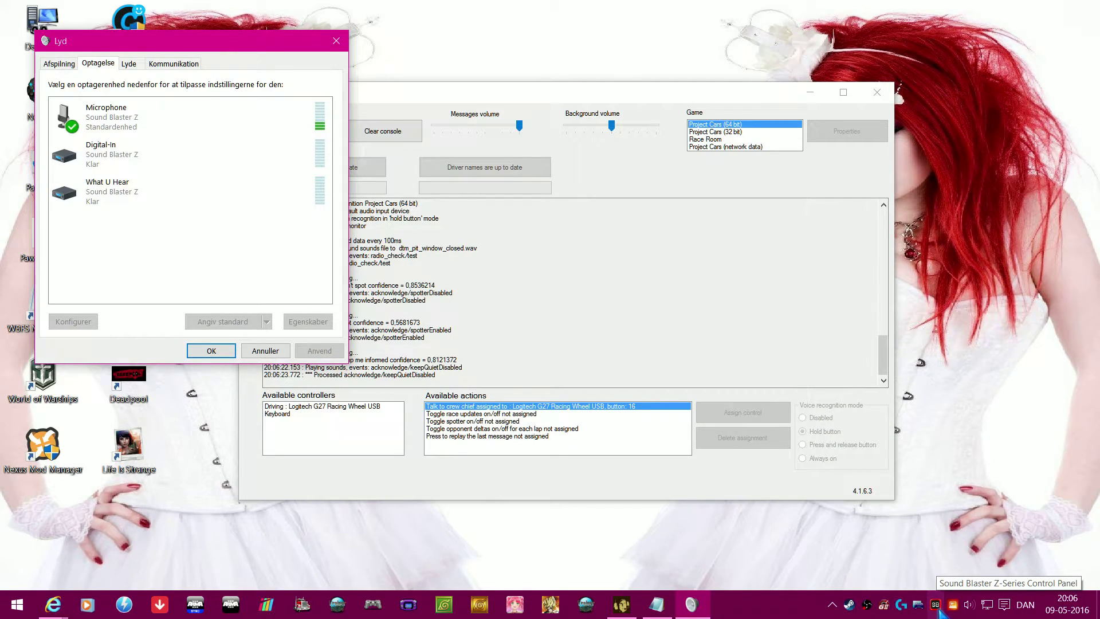
pyautogui.rightClick(101, 117)
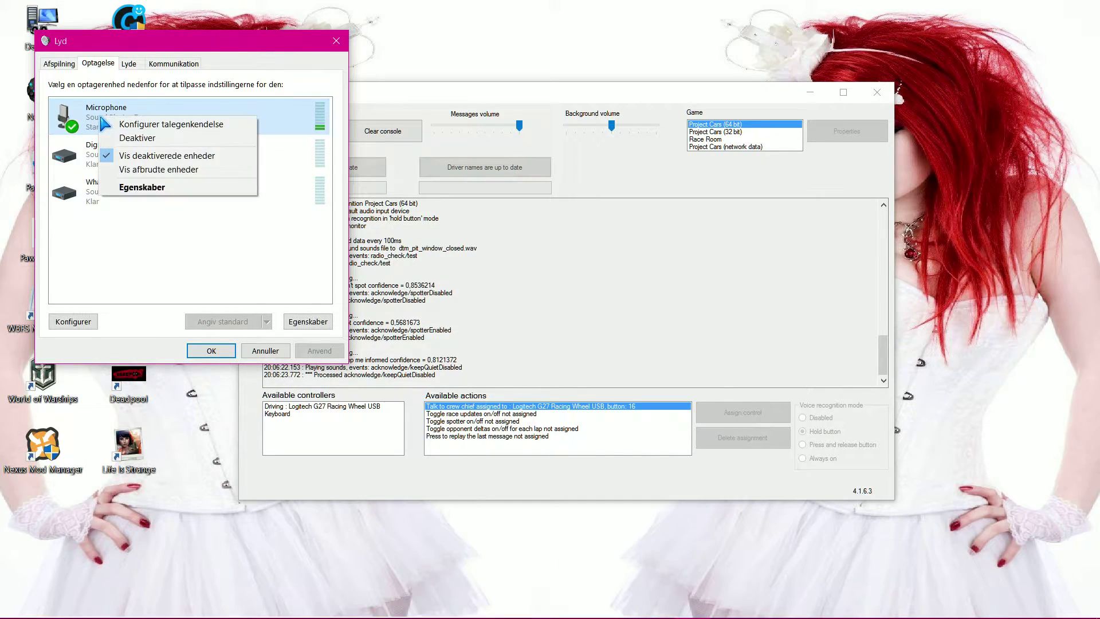
pyautogui.click(144, 187)
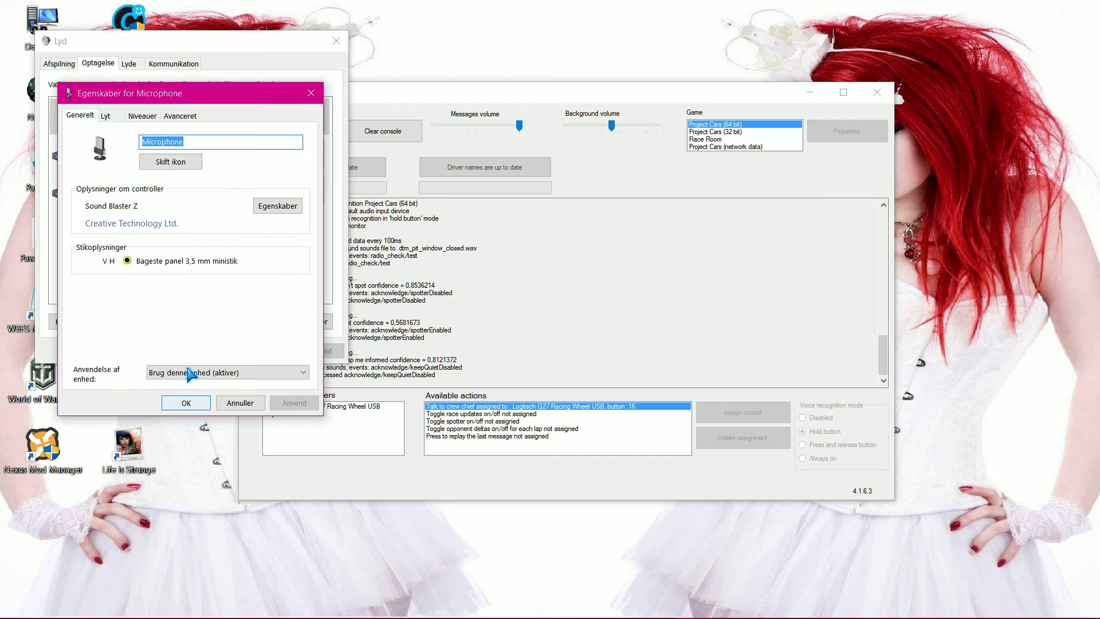
pyautogui.moveTo(198, 98)
pyautogui.mouseDown()
pyautogui.moveTo(351, 92)
pyautogui.moveTo(407, 76)
pyautogui.moveTo(303, 65)
pyautogui.mouseUp()
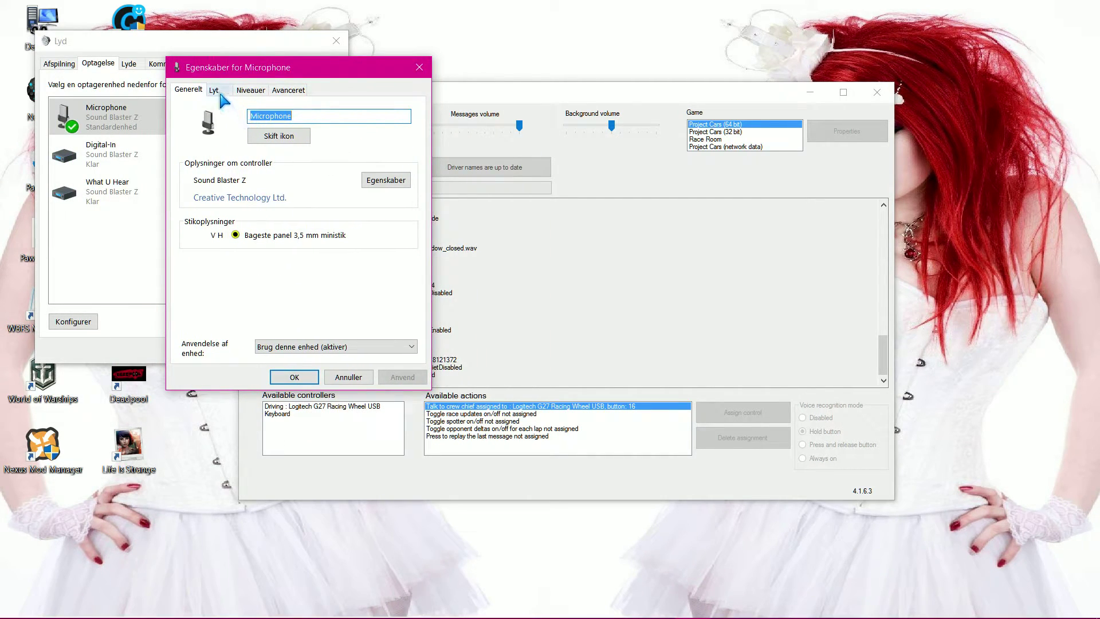
pyautogui.click(220, 94)
pyautogui.click(255, 93)
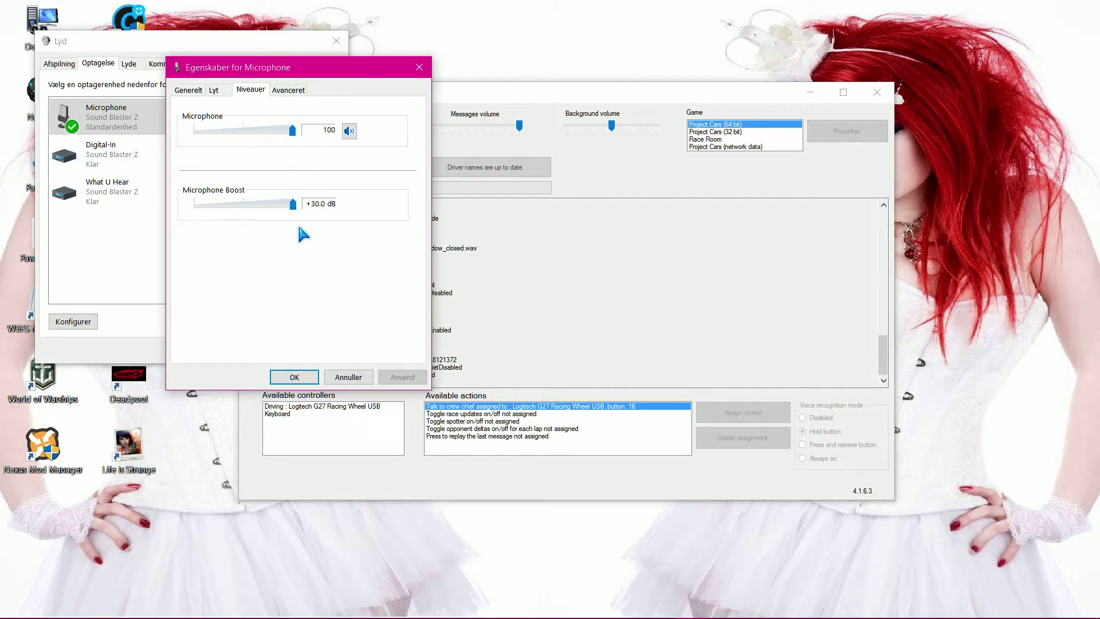
# Step: Keep the microphone's default format at 2 channel, 24 bit, 96000 Hz and close its properties
pyautogui.click(283, 94)
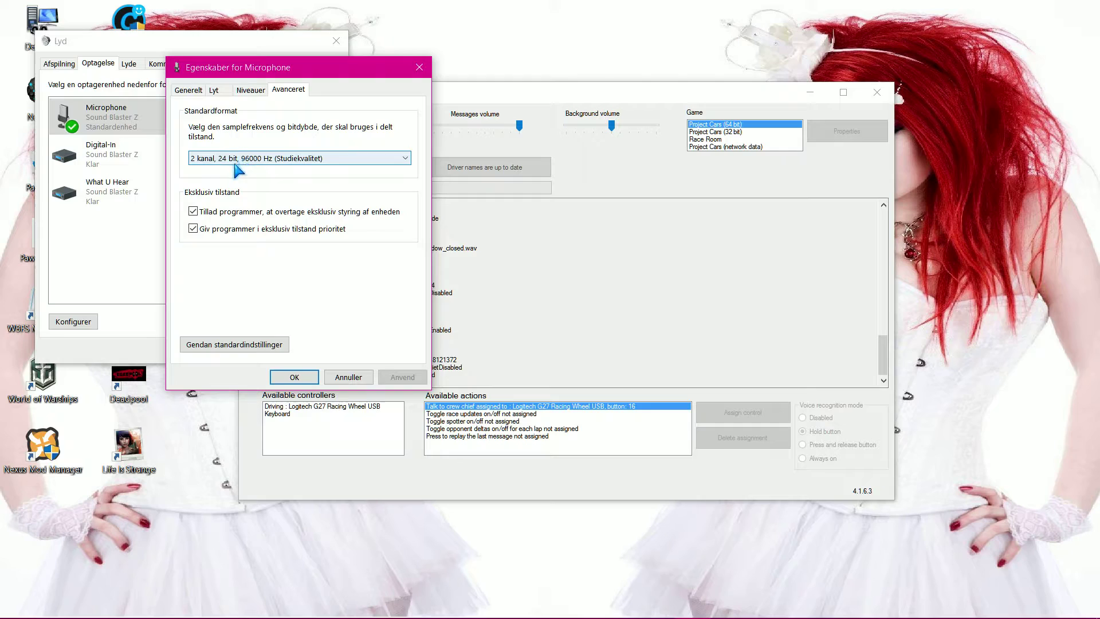
pyautogui.click(338, 160)
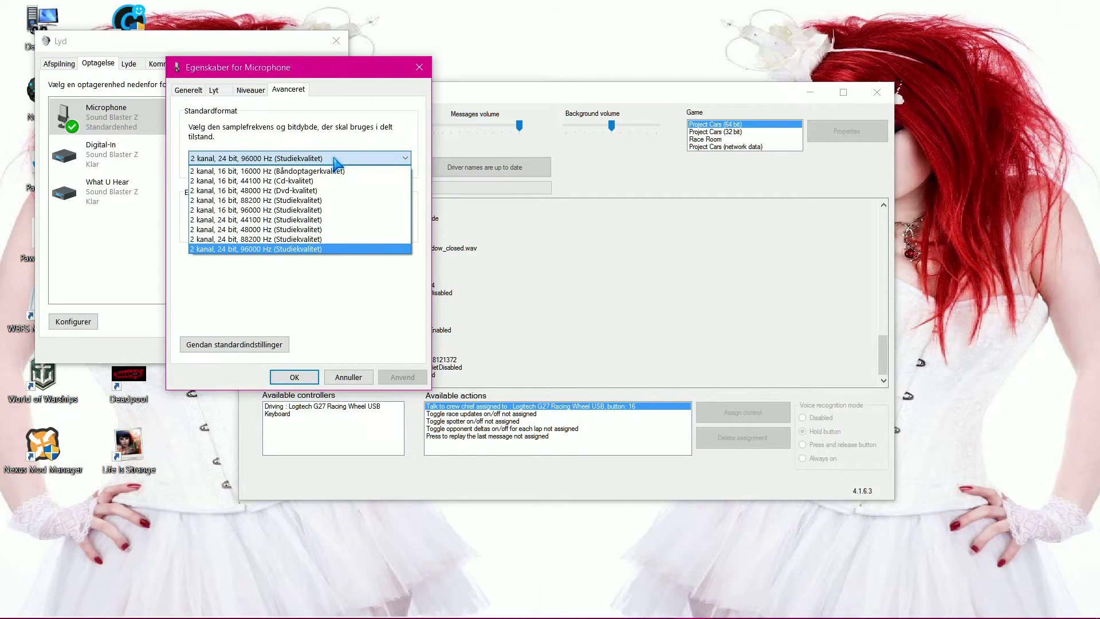
pyautogui.click(400, 158)
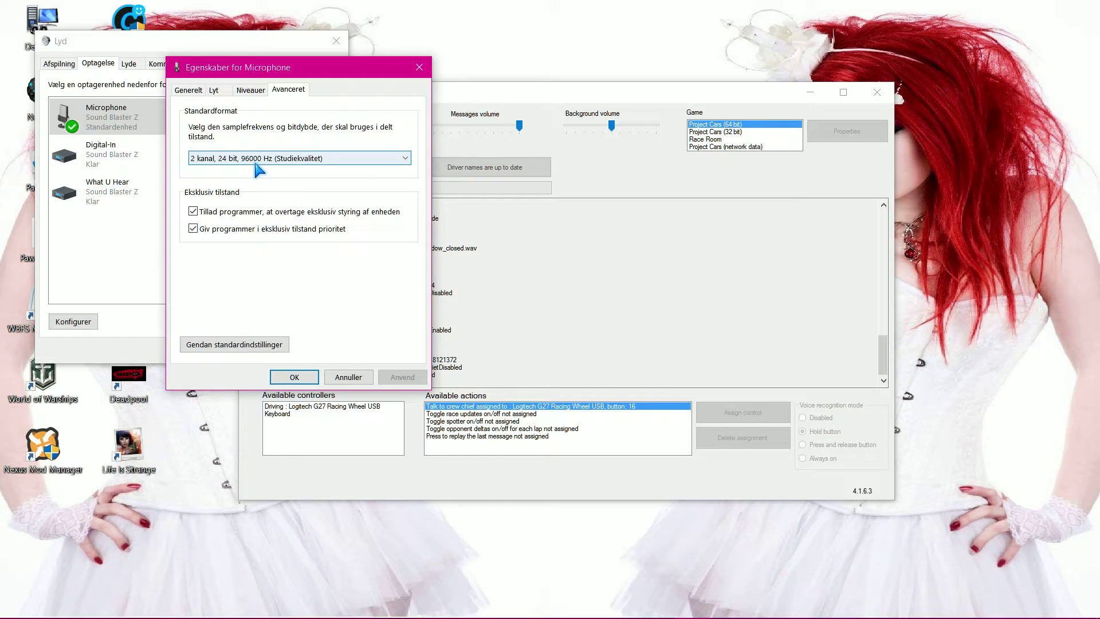
pyautogui.click(251, 93)
pyautogui.click(195, 91)
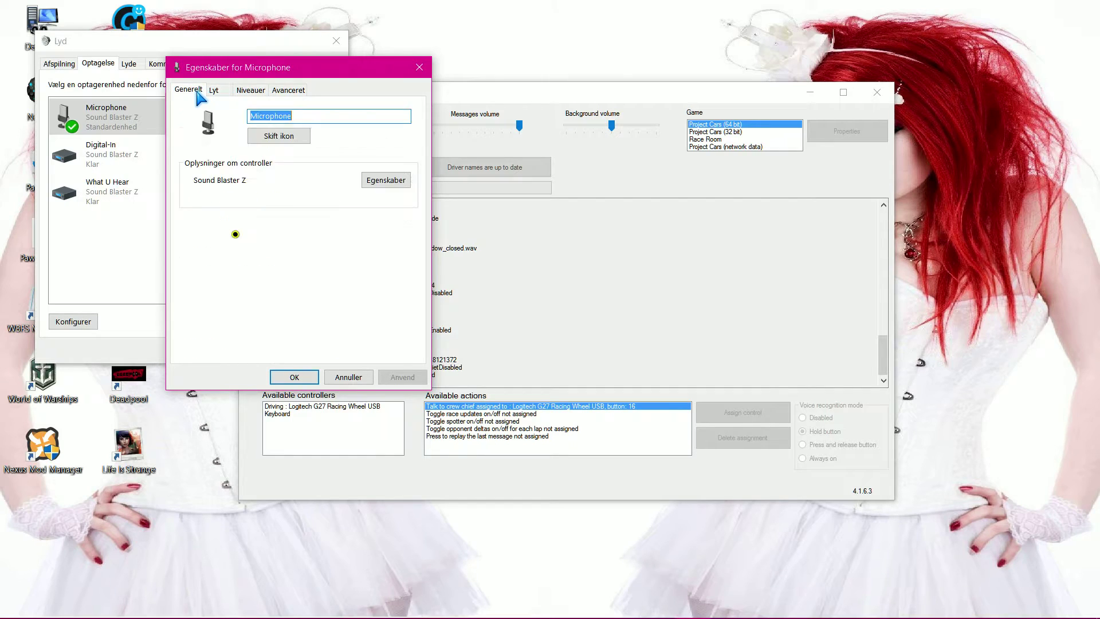
pyautogui.click(291, 382)
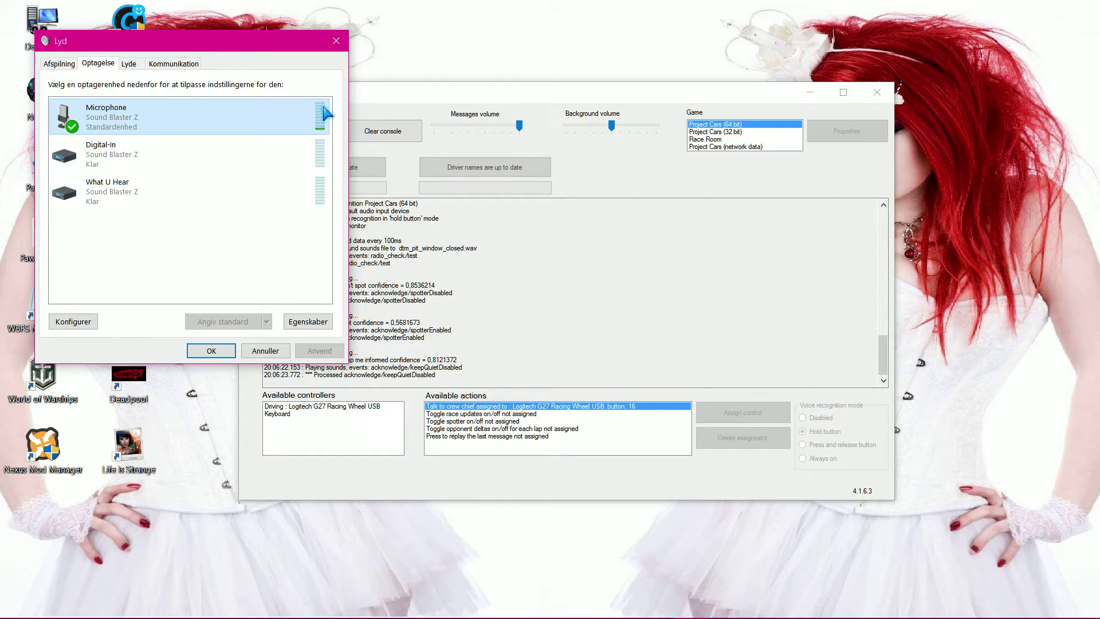
# Step: Close the Sound settings and drag the Crew Chief V4 window to the upper right
pyautogui.click(218, 352)
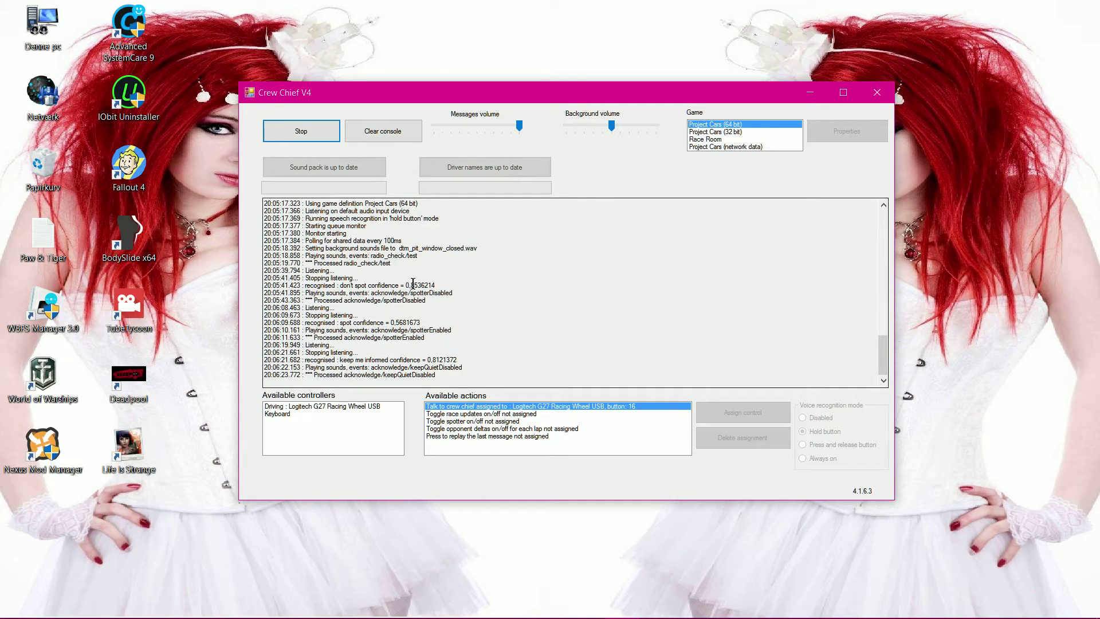
pyautogui.moveTo(401, 616)
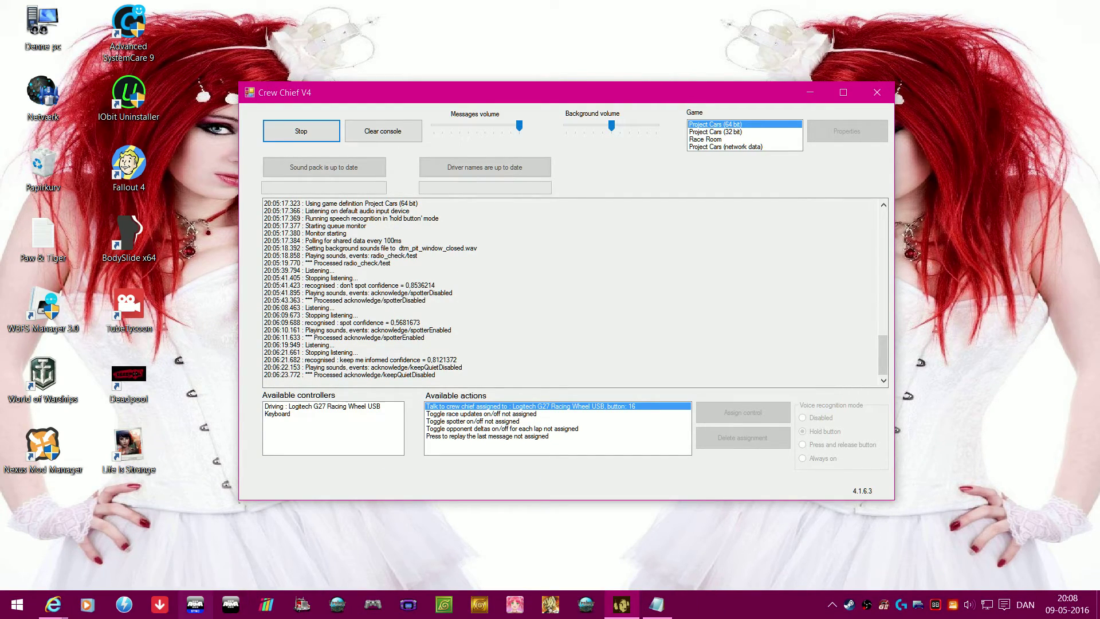
pyautogui.moveTo(160, 604)
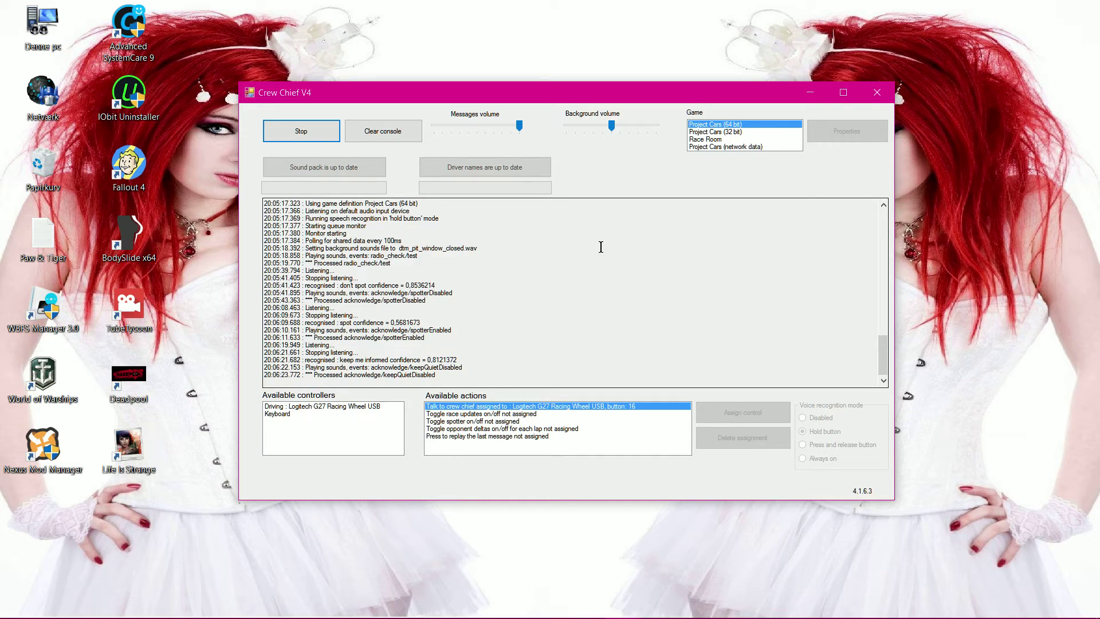
pyautogui.moveTo(648, 100)
pyautogui.mouseDown()
pyautogui.moveTo(745, 21)
pyautogui.moveTo(832, 40)
pyautogui.moveTo(848, 23)
pyautogui.mouseUp()
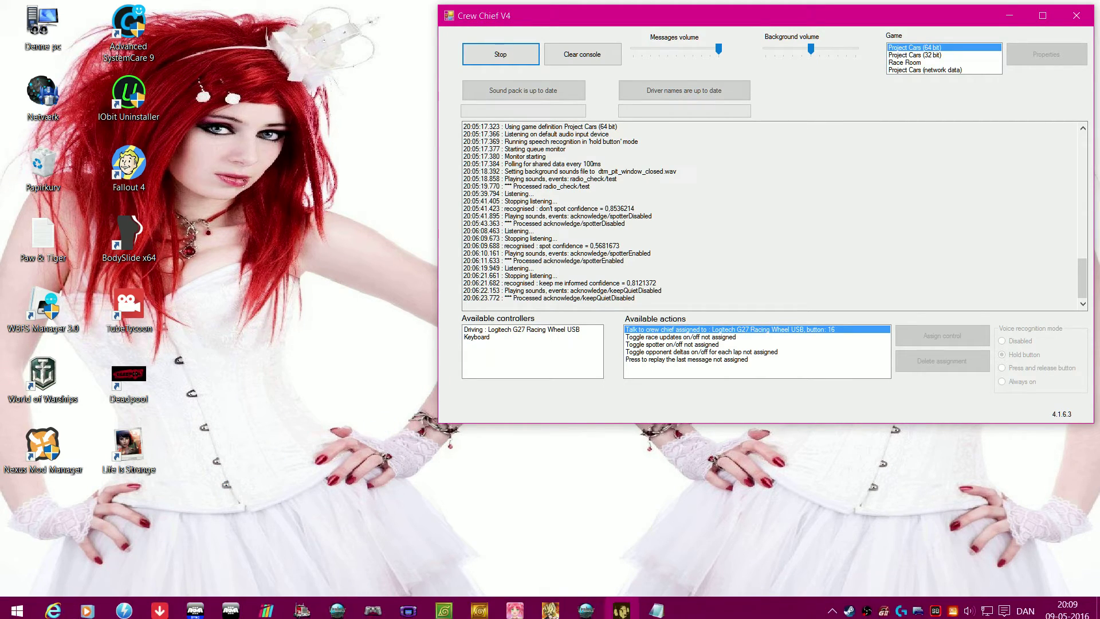
pyautogui.moveTo(53, 604)
pyautogui.click(232, 545)
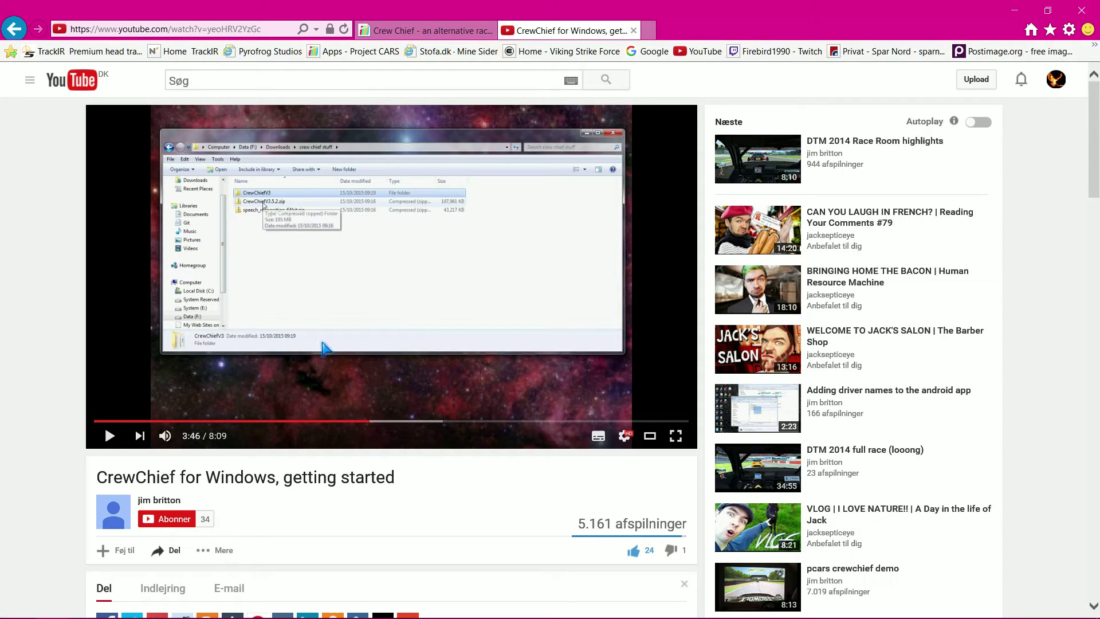
pyautogui.click(1015, 10)
pyautogui.click(519, 553)
pyautogui.moveTo(745, 601)
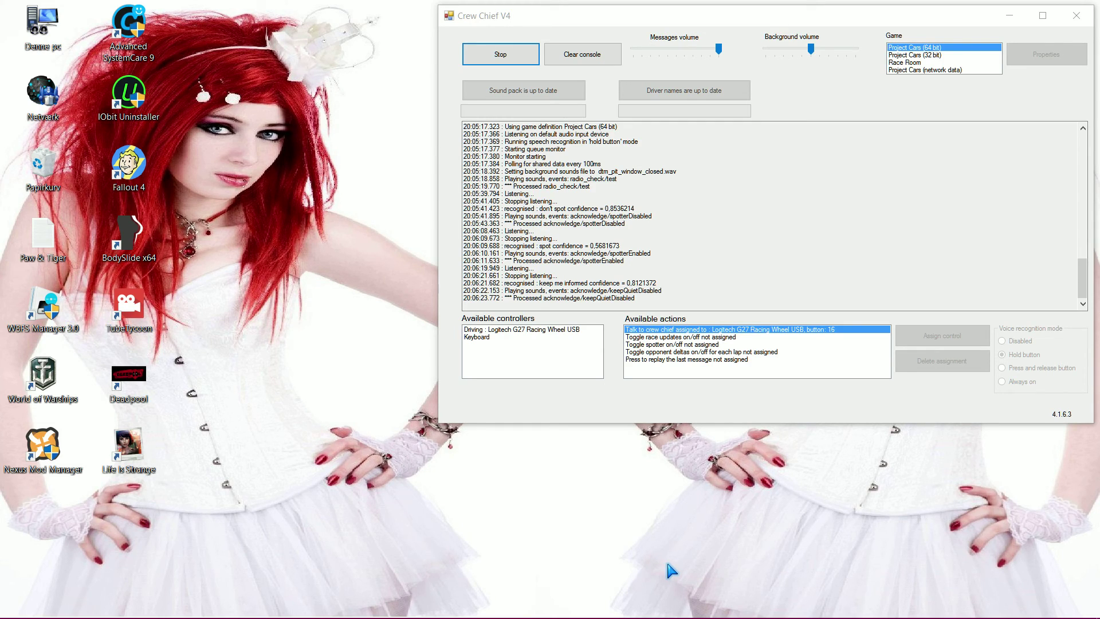
pyautogui.moveTo(961, 585)
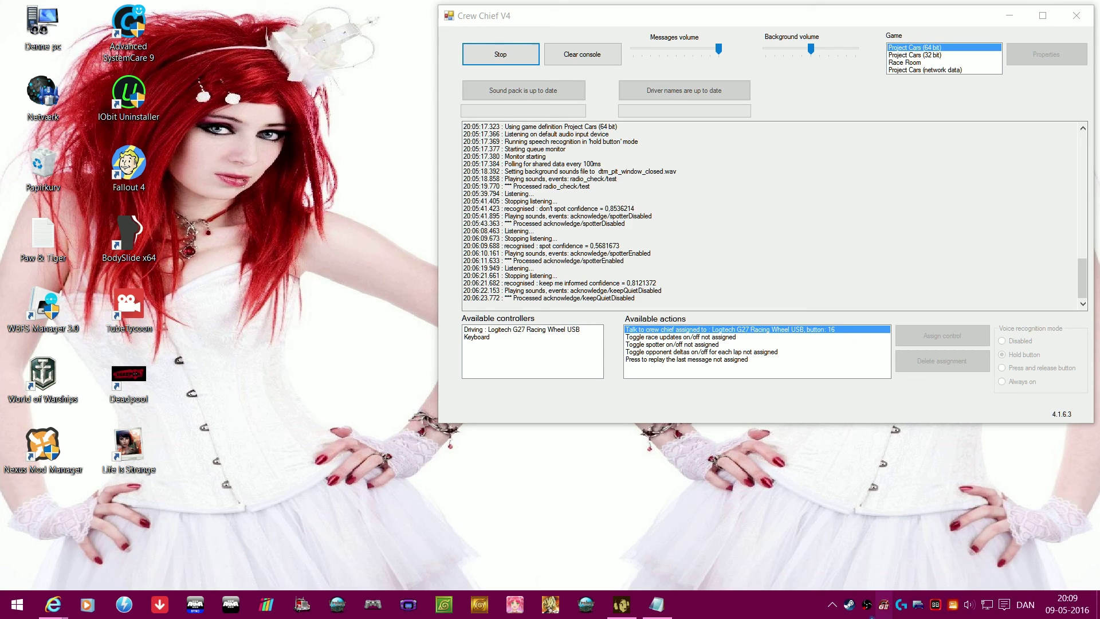